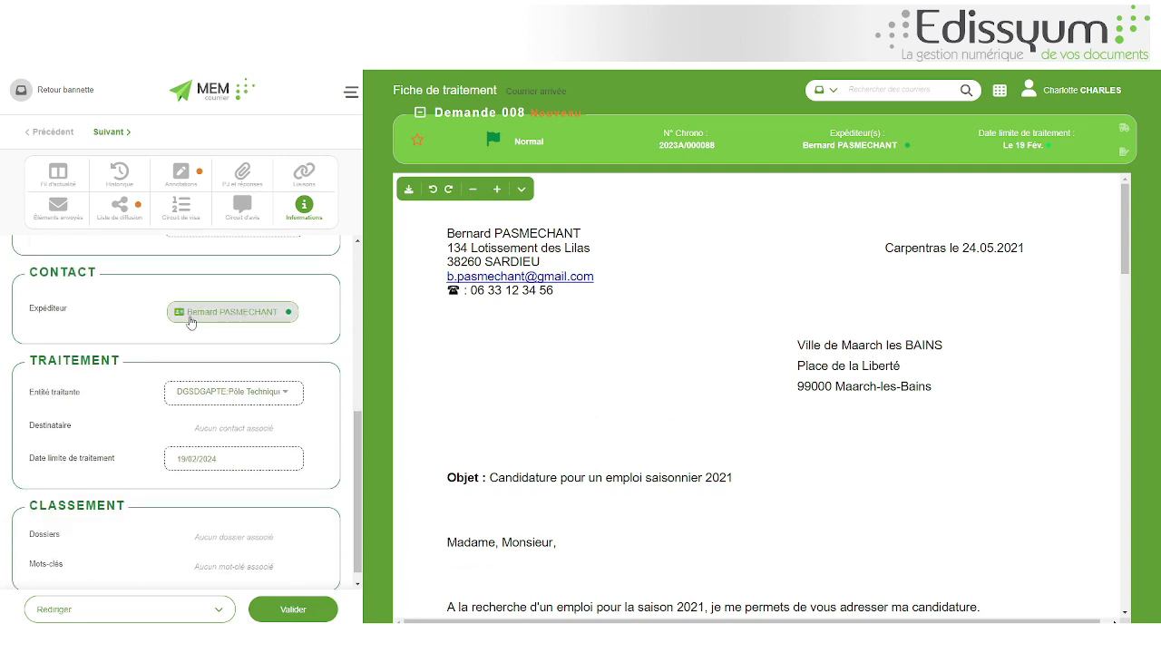
{"action": "scroll", "coordinate": [146, 370], "scroll_direction": "down", "scroll_amount": 1}
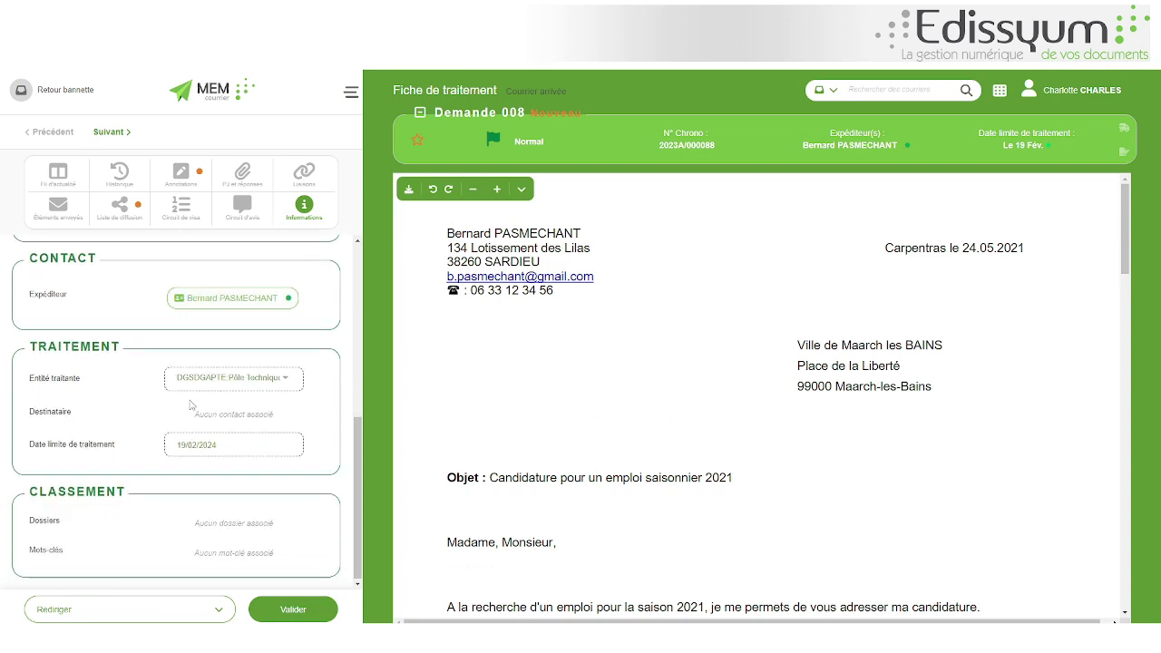
In PJ et réponses, create a new 'Projet de réponse' for Demande 008 from the Lex Persona template
{"action": "scroll", "coordinate": [127, 507], "scroll_direction": "up", "scroll_amount": 4}
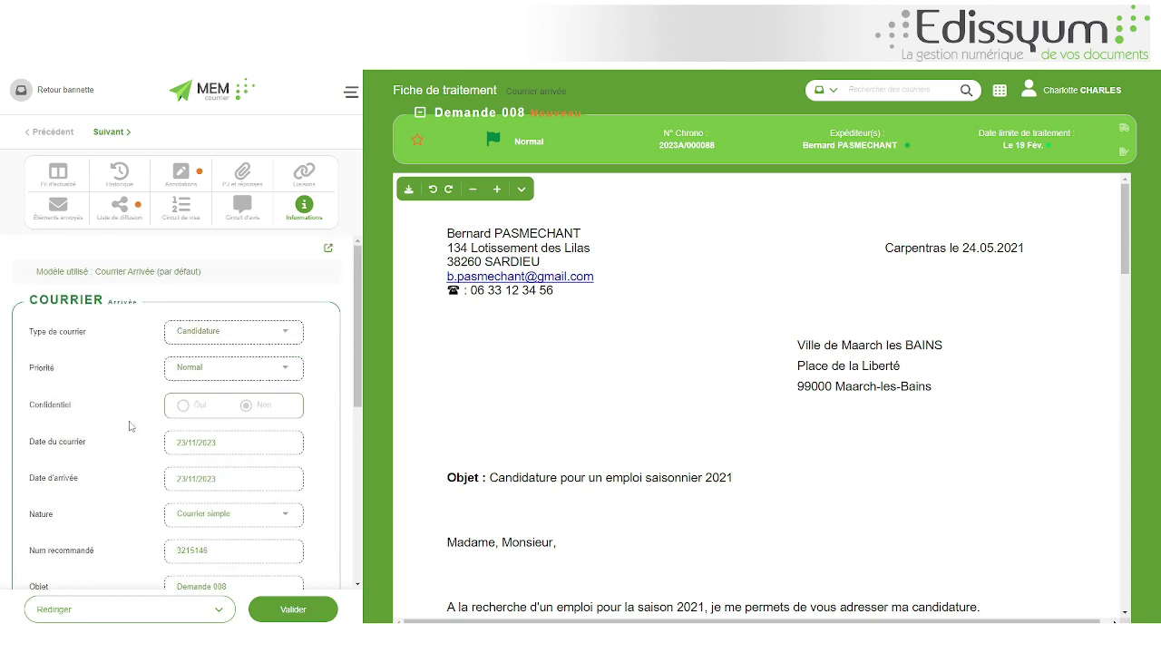
{"action": "left_click", "coordinate": [181, 174]}
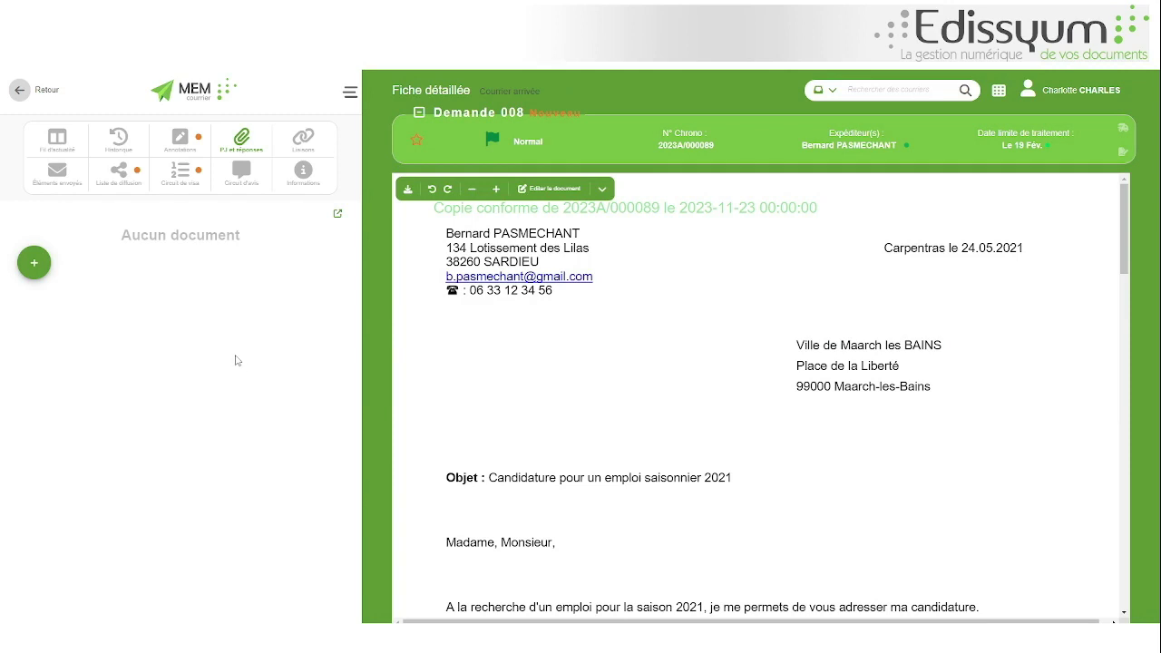
{"action": "left_click", "coordinate": [35, 264]}
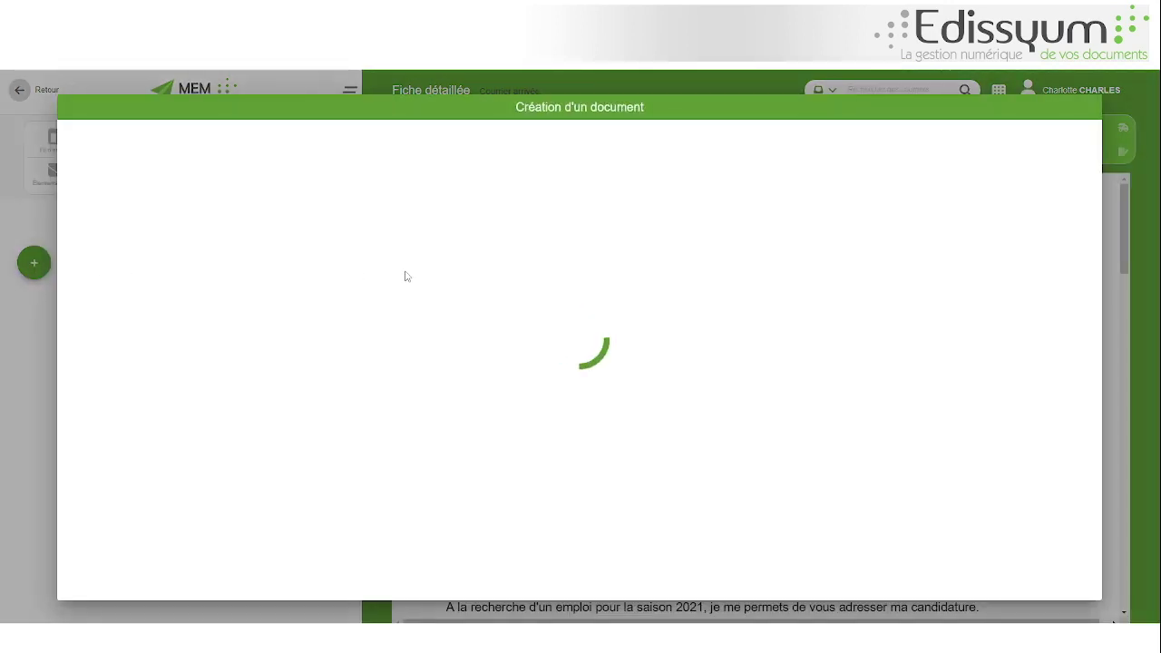
{"action": "left_click", "coordinate": [599, 438]}
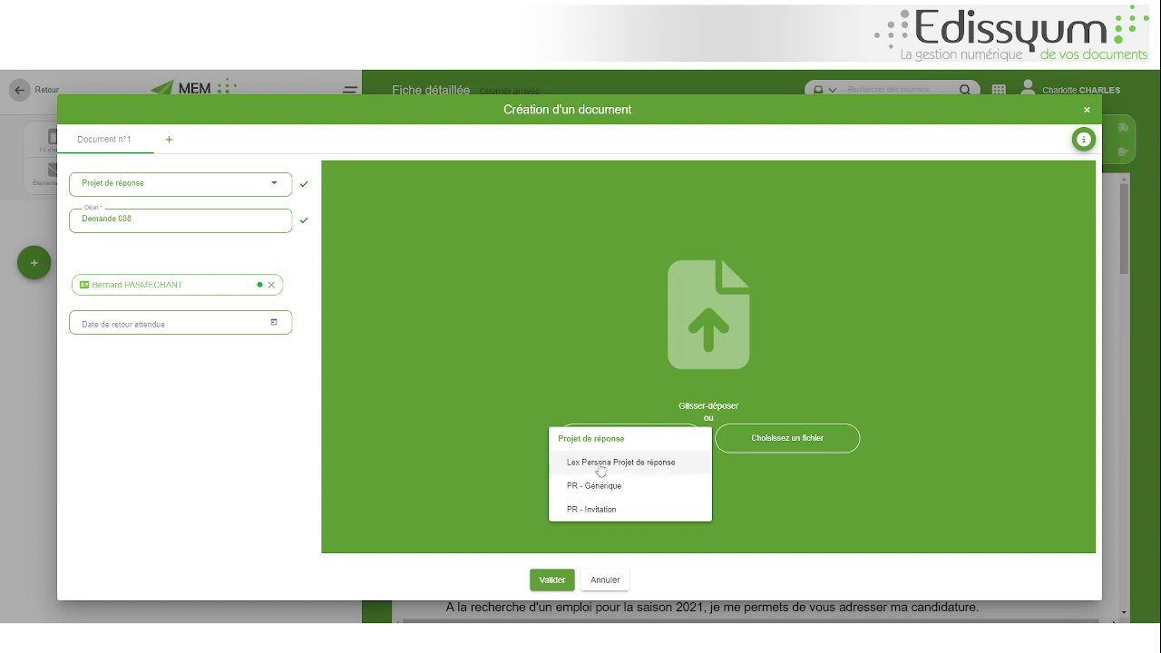
{"action": "left_click", "coordinate": [622, 463]}
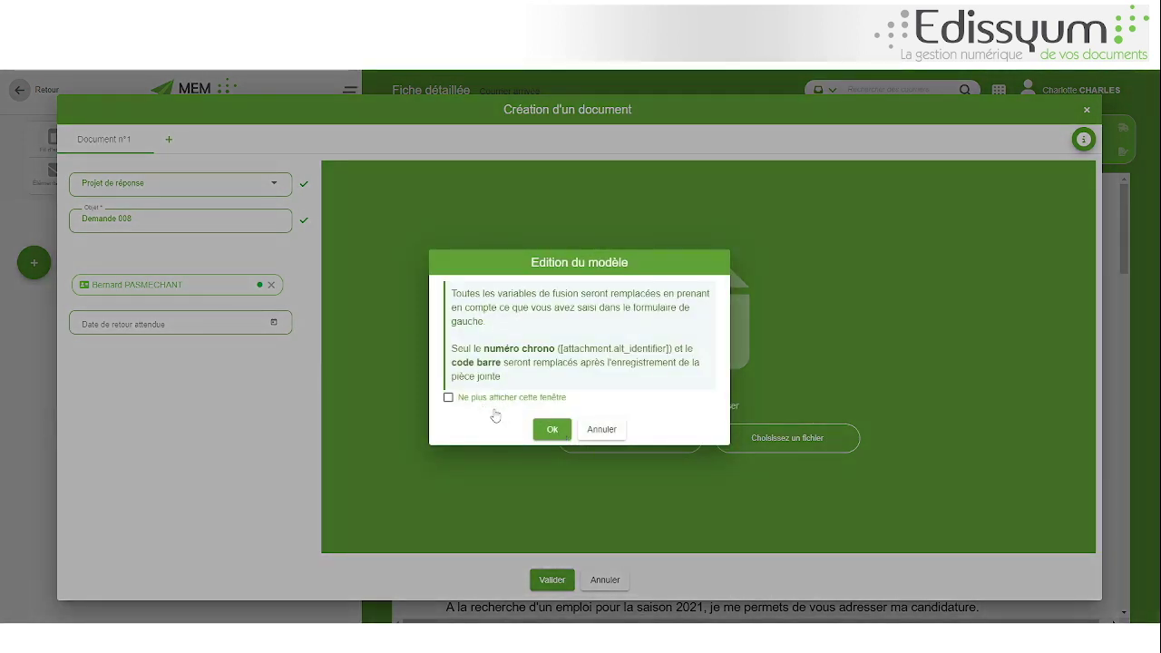
{"action": "left_click", "coordinate": [552, 430]}
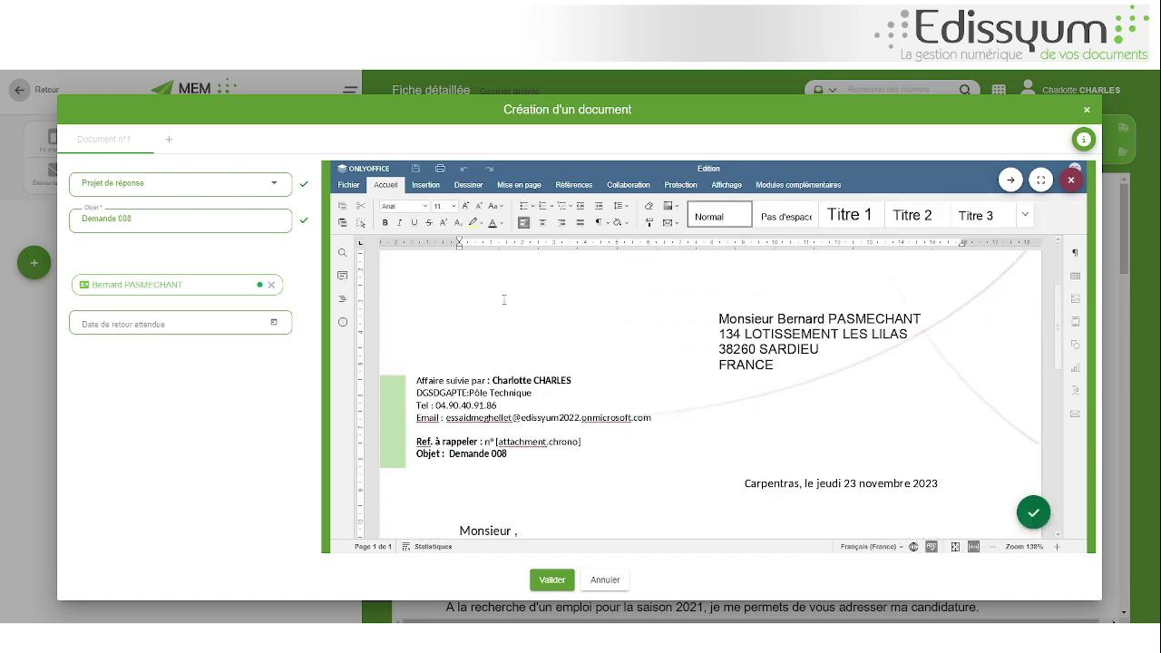
Check the [SignatureField#1] and [SignatureField#2] placeholders in the reply letter, then save it
{"action": "scroll", "coordinate": [504, 299], "scroll_direction": "down", "scroll_amount": 5}
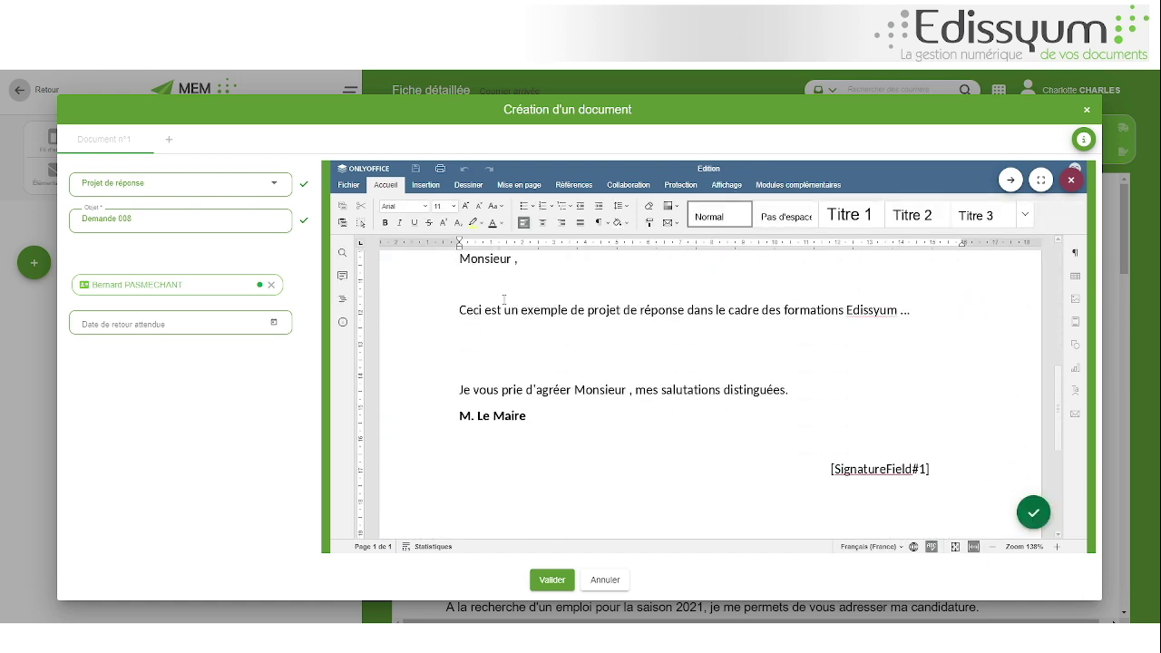
{"action": "scroll", "coordinate": [721, 325], "scroll_direction": "down", "scroll_amount": 3}
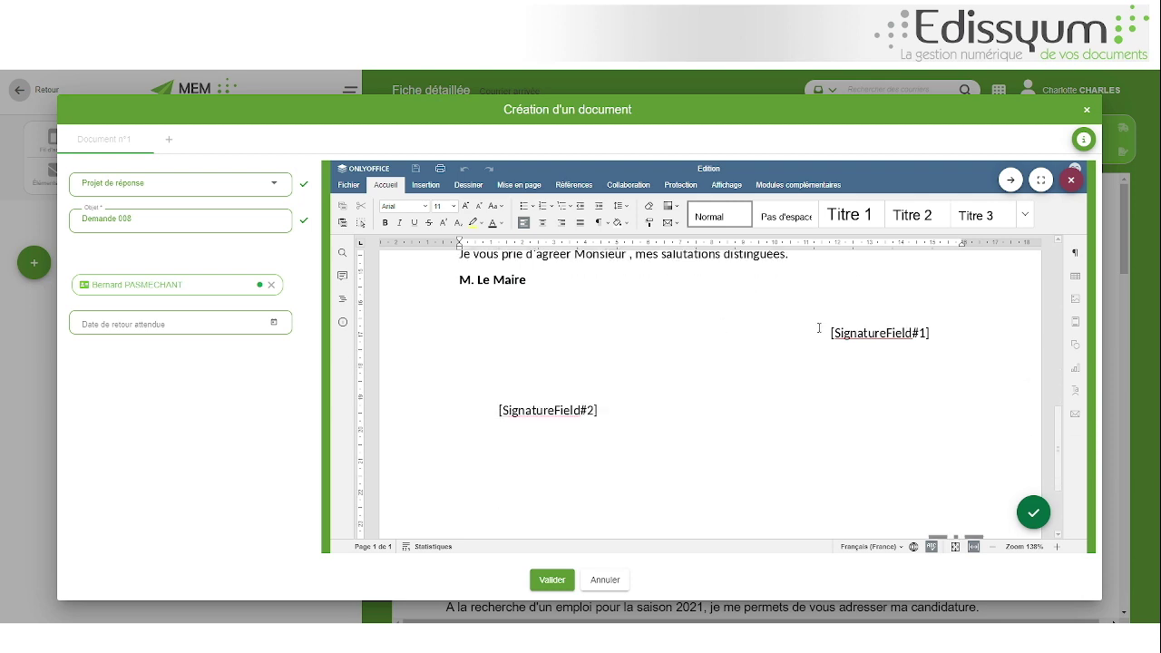
{"action": "left_click_drag", "start_coordinate": [827, 333], "coordinate": [938, 336]}
{"action": "left_click_drag", "start_coordinate": [496, 410], "coordinate": [615, 411]}
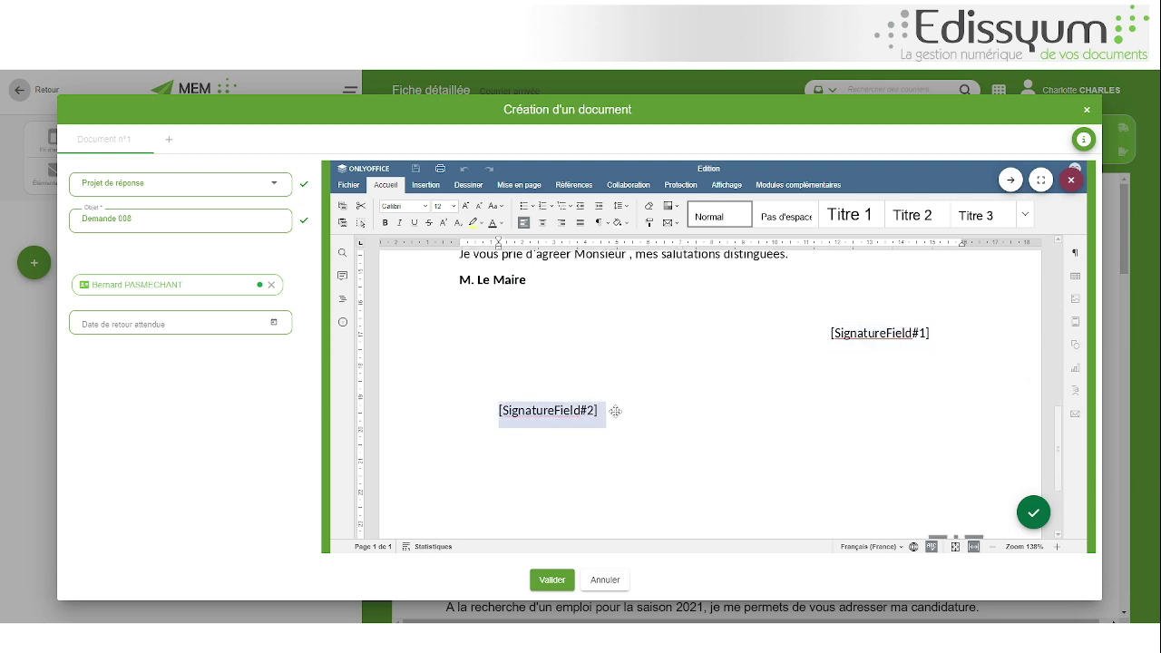
{"action": "left_click", "coordinate": [599, 454]}
{"action": "scroll", "coordinate": [1006, 488], "scroll_direction": "up", "scroll_amount": 2}
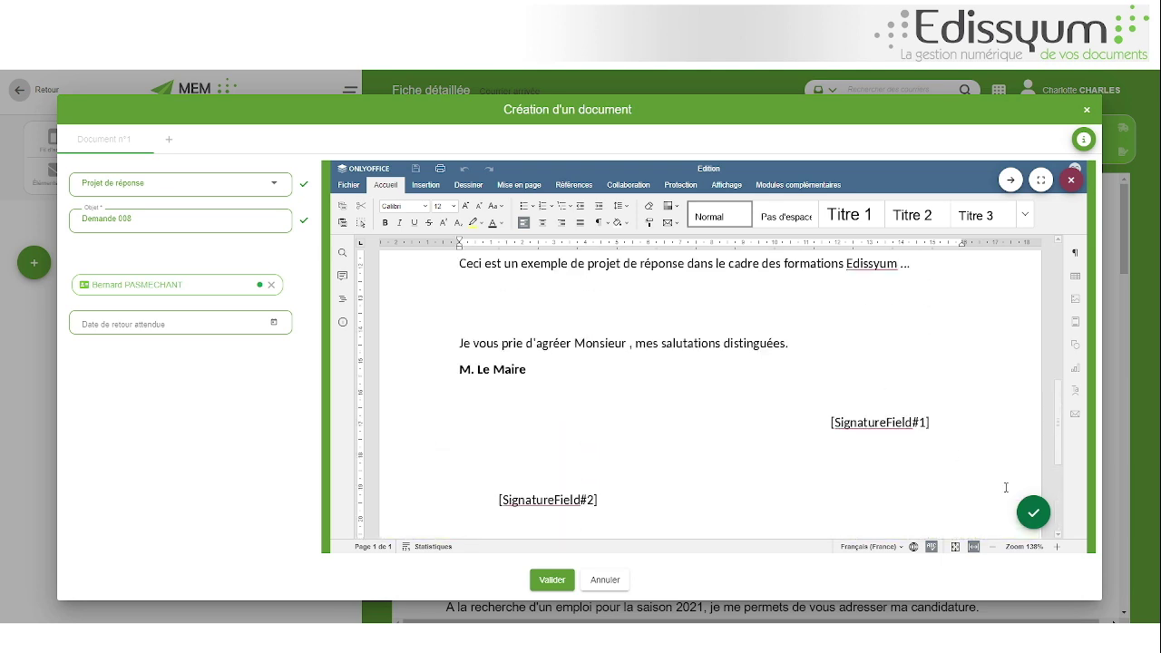
{"action": "scroll", "coordinate": [1006, 488], "scroll_direction": "down", "scroll_amount": 2}
{"action": "left_click", "coordinate": [1032, 441]}
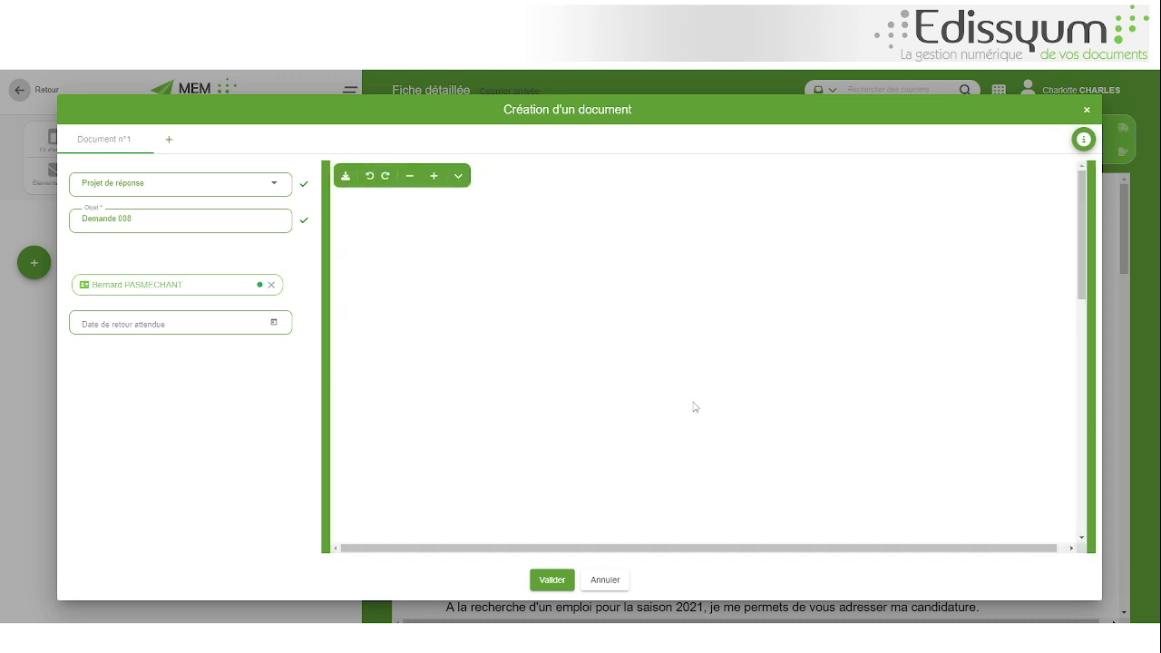
Validate the reply document and mark it 'Intégrer au parapheur'
{"action": "scroll", "coordinate": [622, 404], "scroll_direction": "down", "scroll_amount": 3}
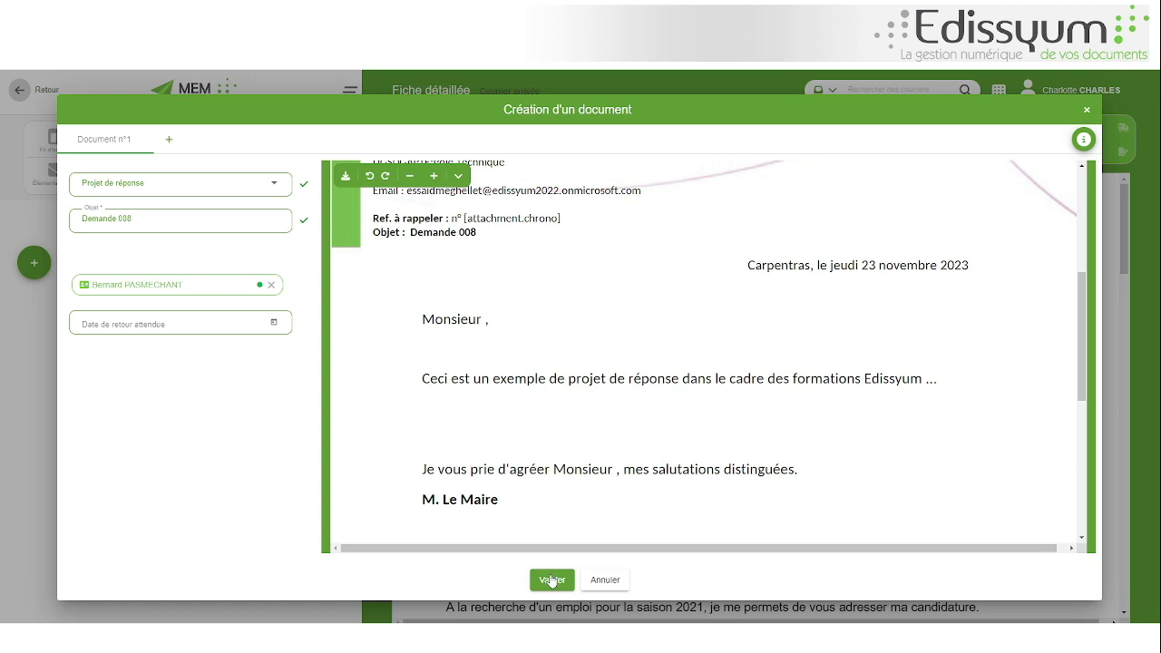
{"action": "left_click", "coordinate": [552, 580]}
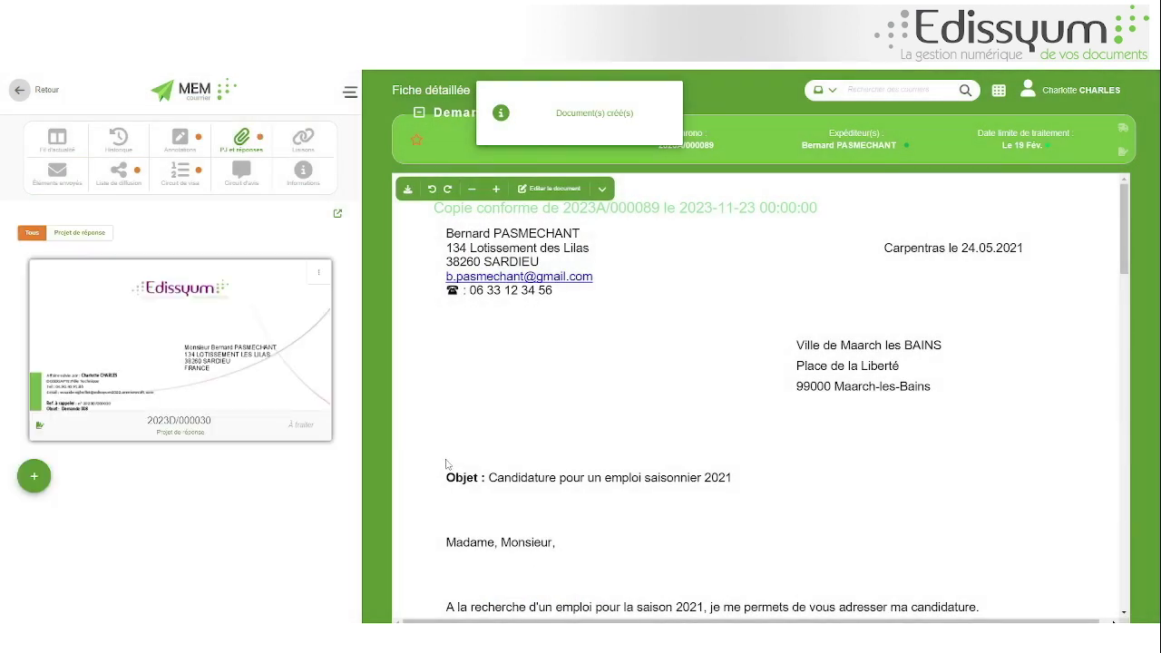
{"action": "left_click", "coordinate": [318, 272]}
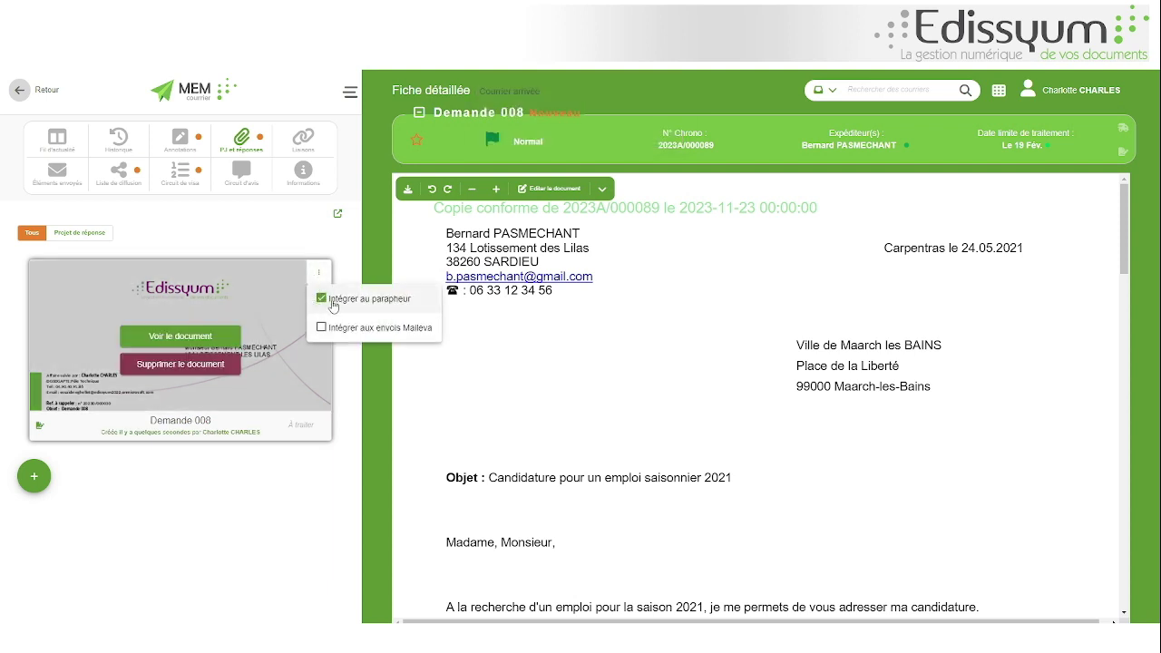
{"action": "left_click", "coordinate": [320, 299]}
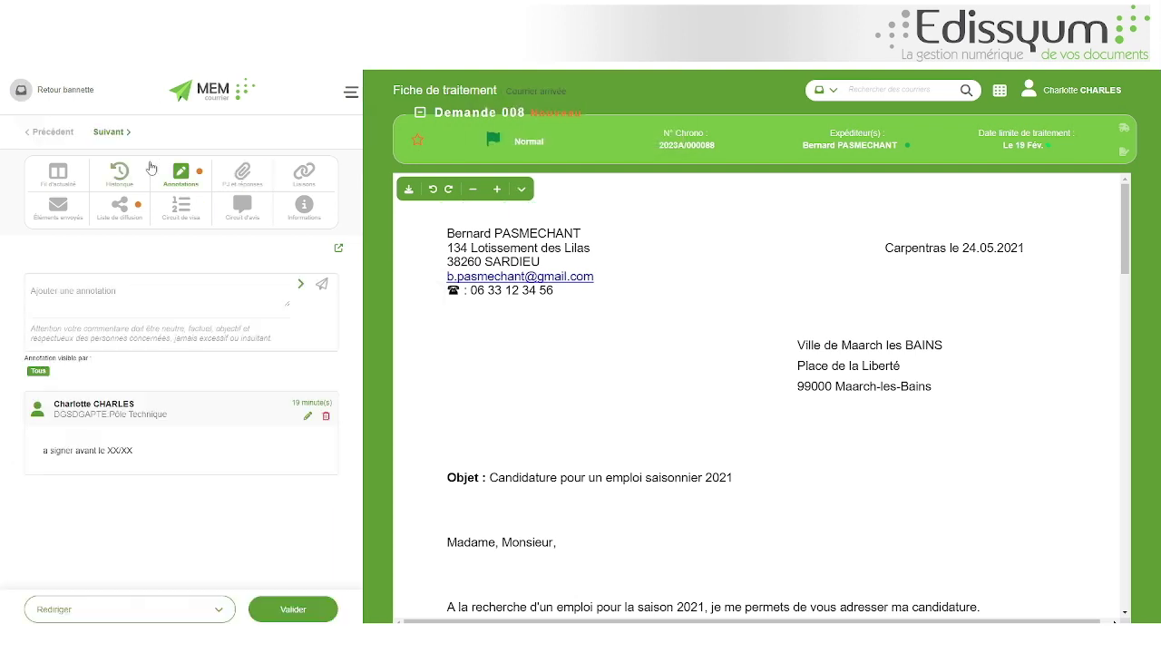
Return to the mail's processing record and open its empty Circuit de visa
{"action": "left_click", "coordinate": [141, 207]}
{"action": "left_click", "coordinate": [180, 207]}
{"action": "left_click", "coordinate": [155, 278]}
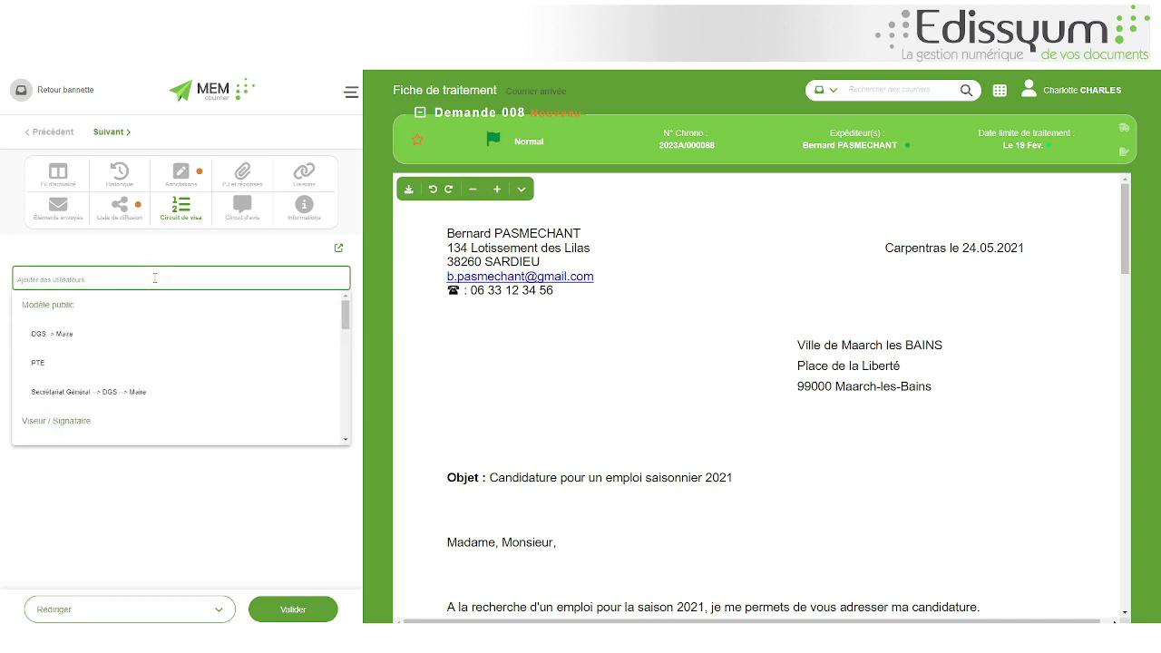
Add three users to the visa circuit by searching their names
{"action": "type", "text": "adri"}
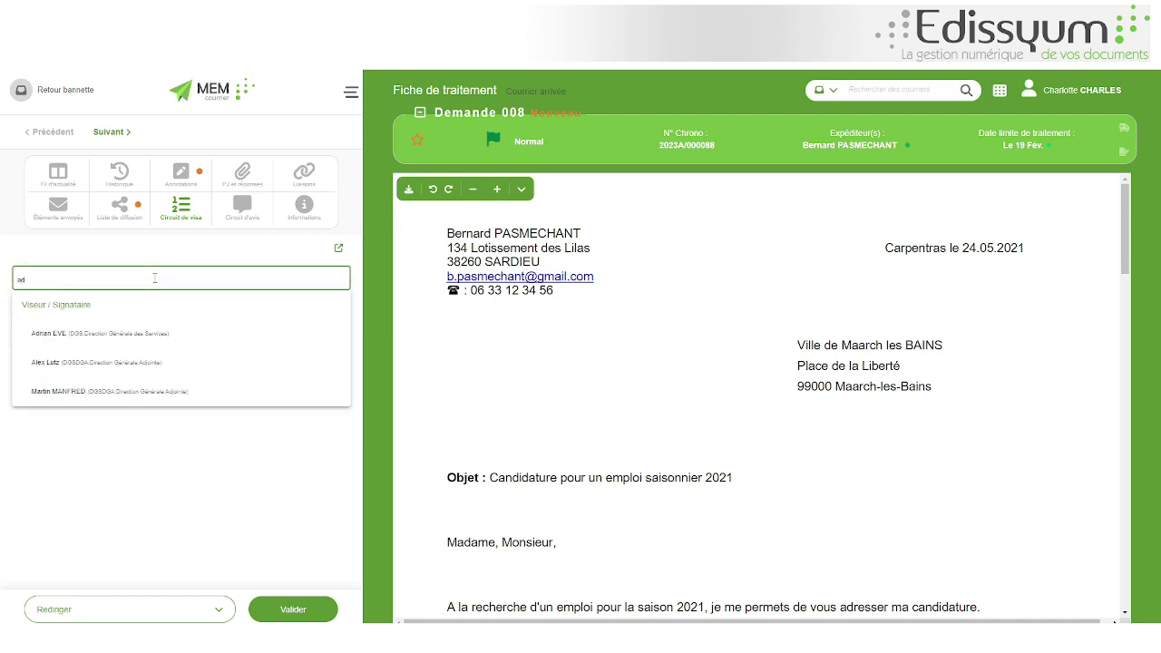
{"action": "left_click", "coordinate": [125, 332]}
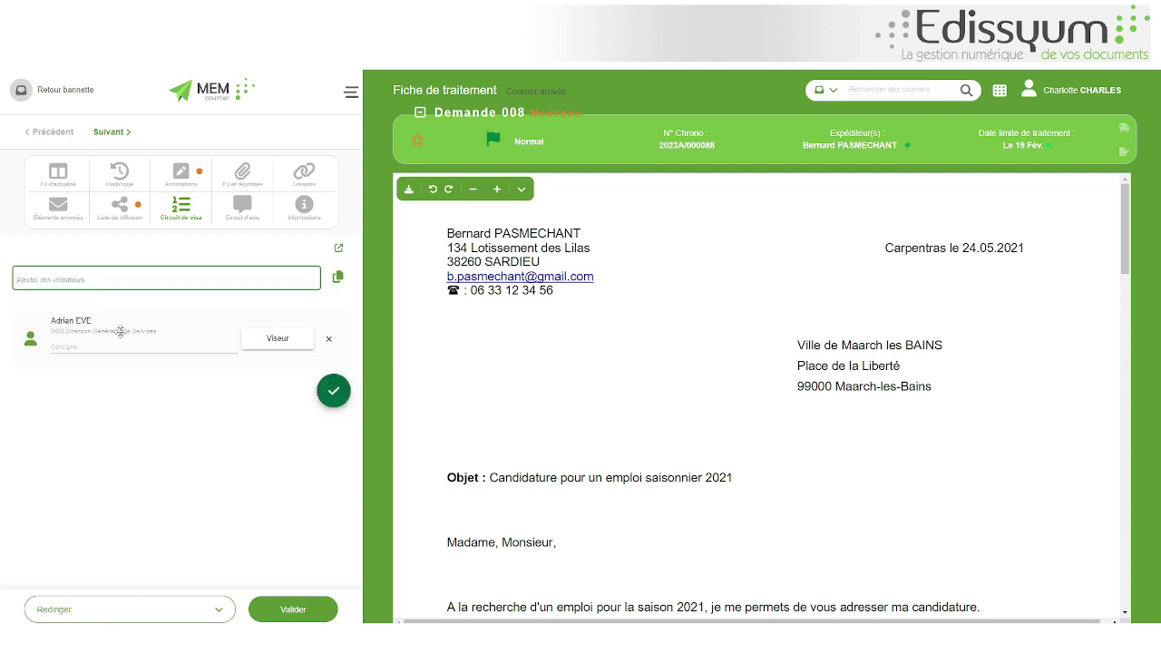
{"action": "left_click", "coordinate": [113, 279]}
{"action": "type", "text": "alex"}
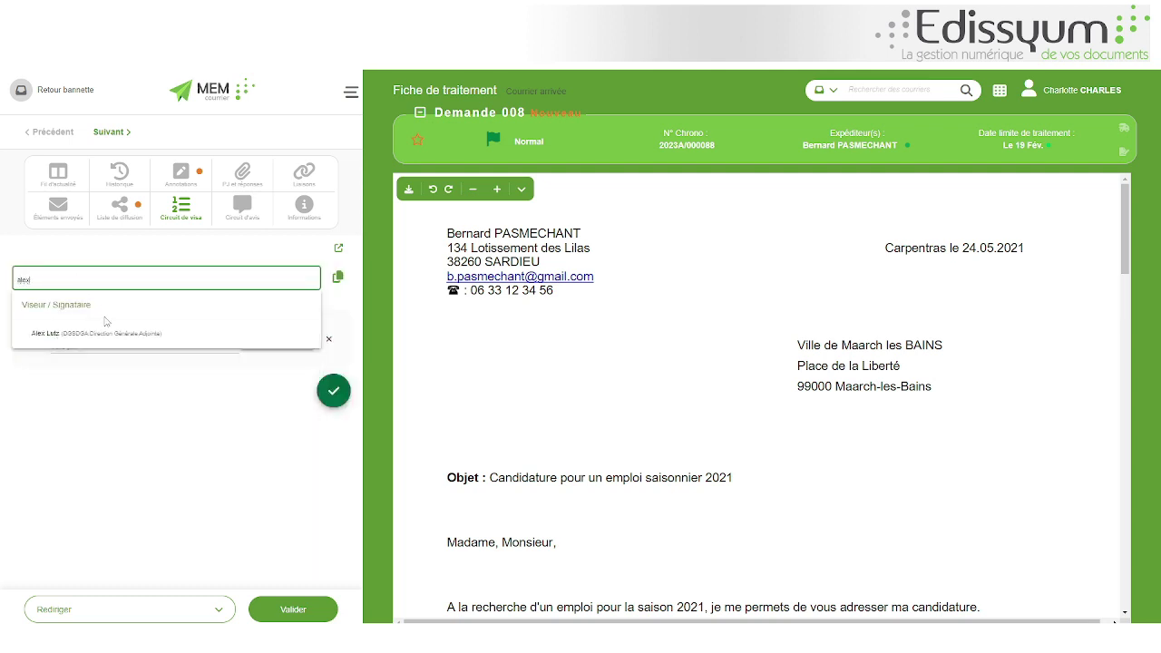
{"action": "left_click", "coordinate": [109, 341]}
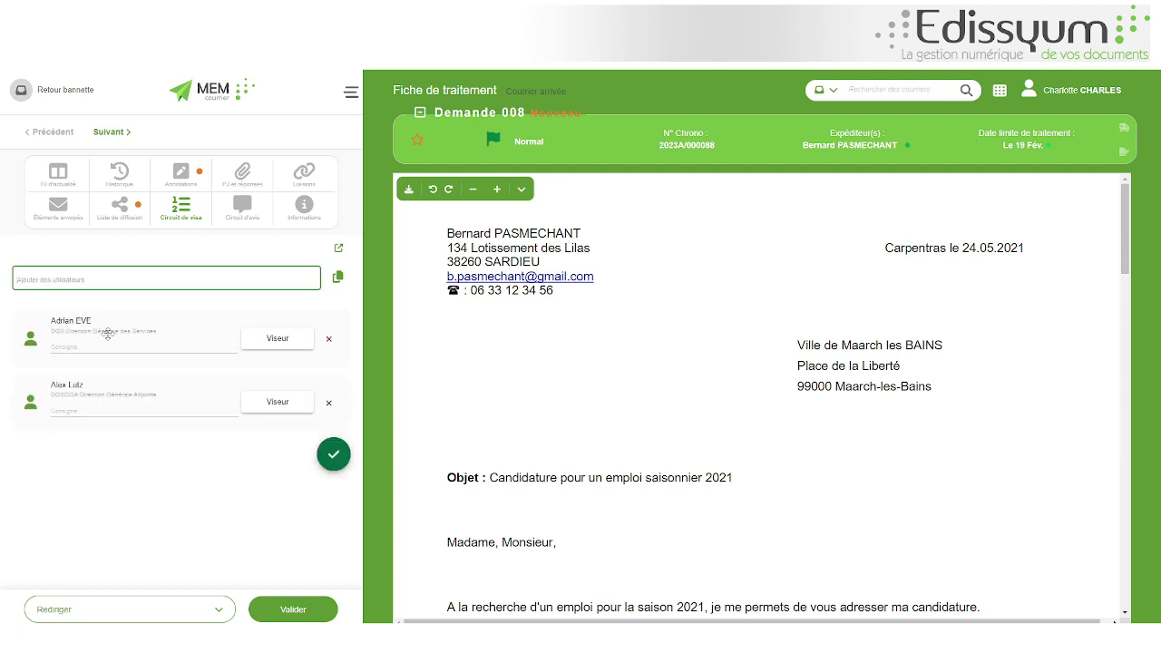
{"action": "left_click", "coordinate": [102, 276]}
{"action": "type", "text": "dur"}
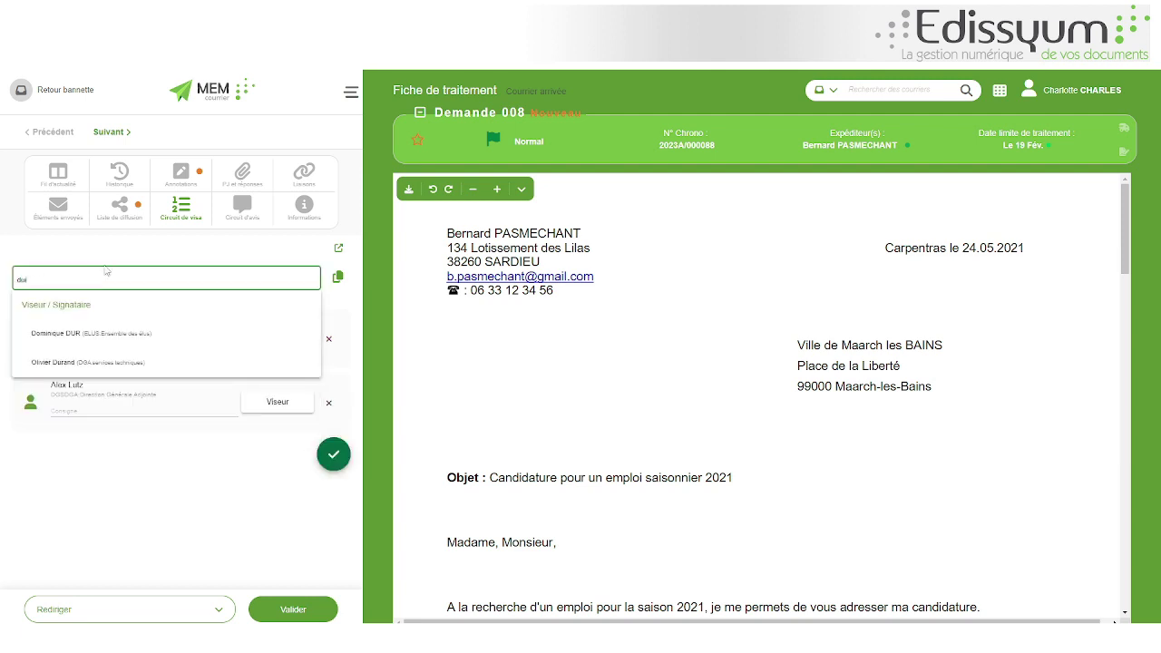
{"action": "left_click", "coordinate": [77, 334]}
Move the third user to the top as Viseur, make the other two Signataire, and save
{"action": "left_click_drag", "start_coordinate": [100, 464], "coordinate": [100, 332]}
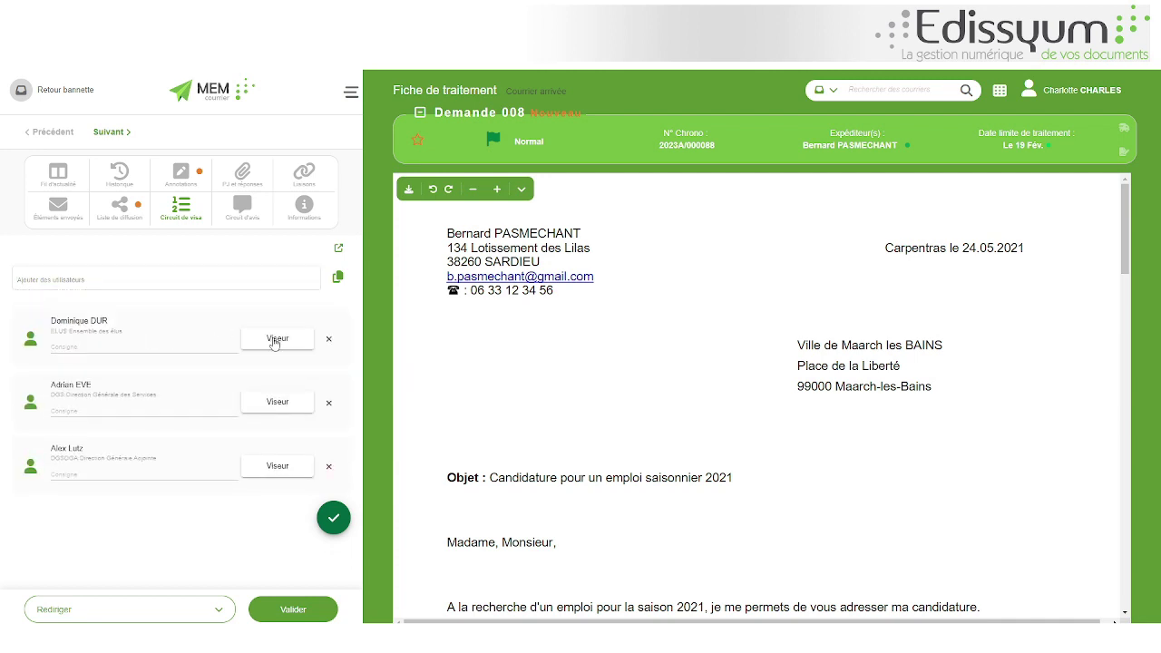
{"action": "left_click", "coordinate": [275, 408]}
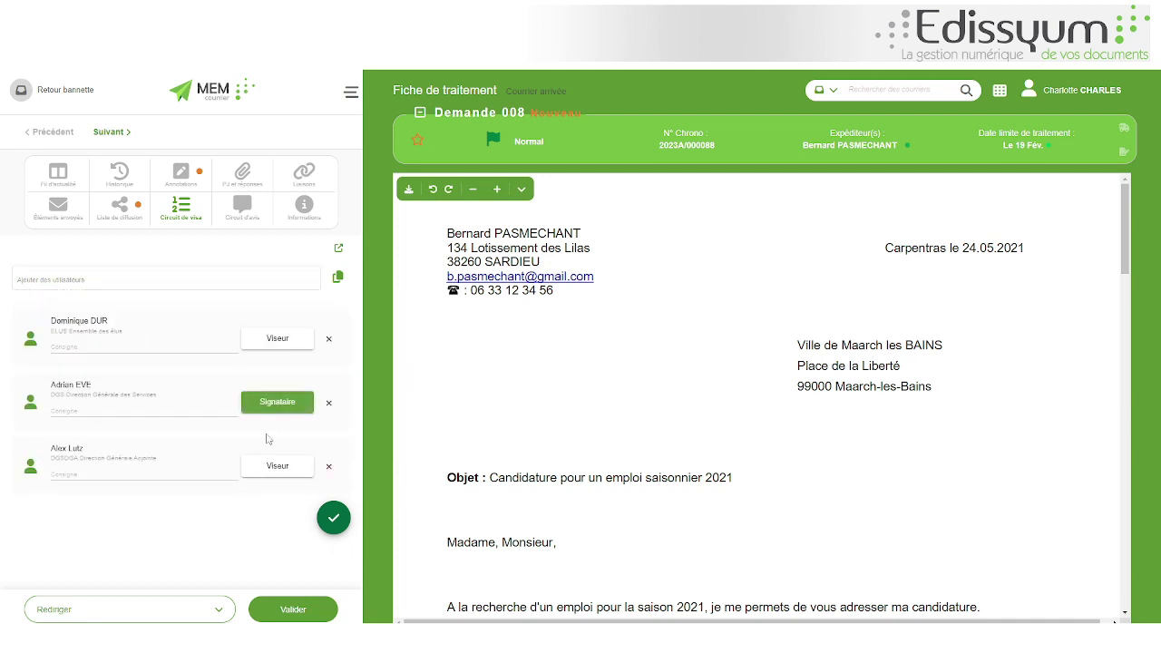
{"action": "left_click", "coordinate": [276, 467]}
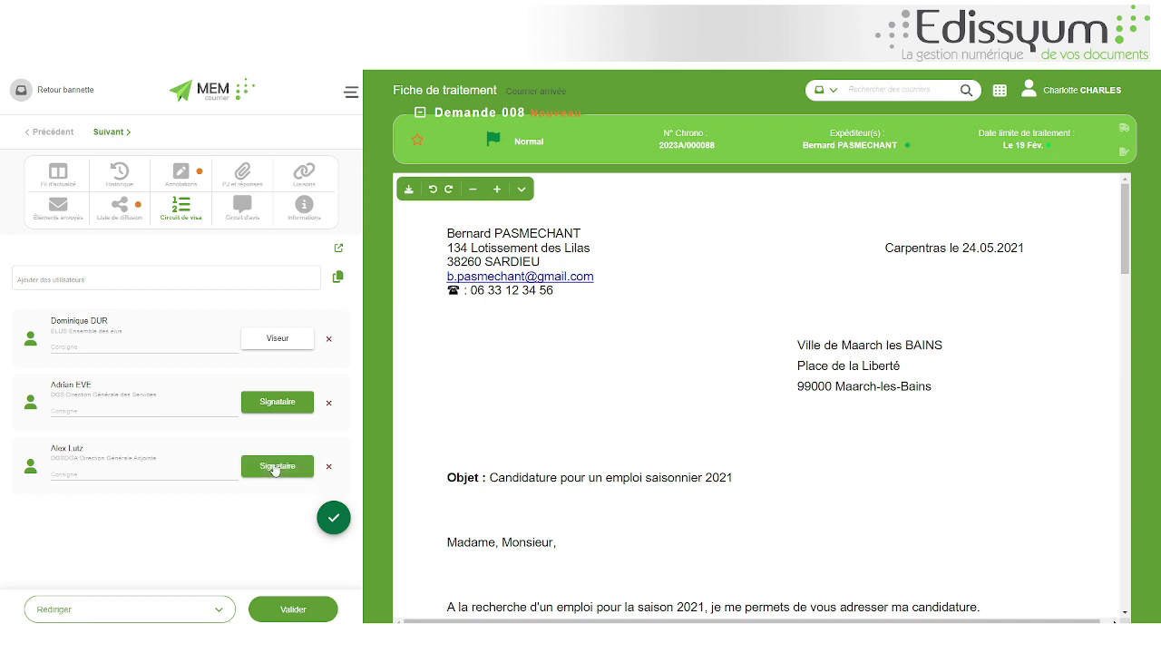
{"action": "left_click", "coordinate": [334, 518]}
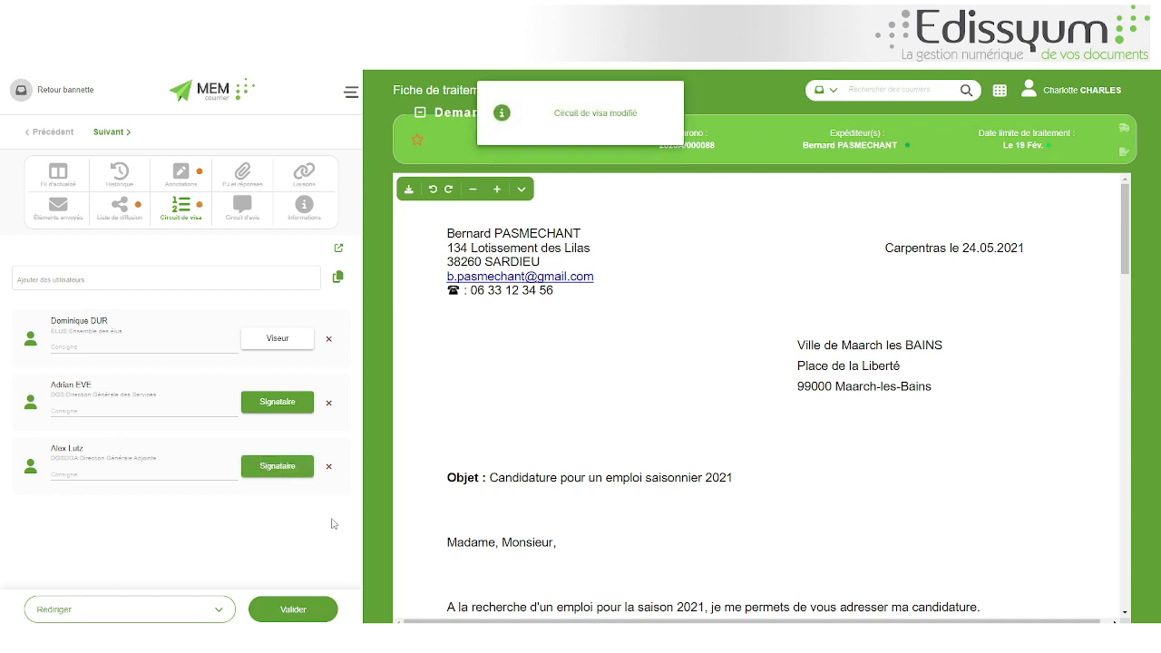
{"action": "left_click", "coordinate": [242, 181]}
{"action": "left_click", "coordinate": [194, 215]}
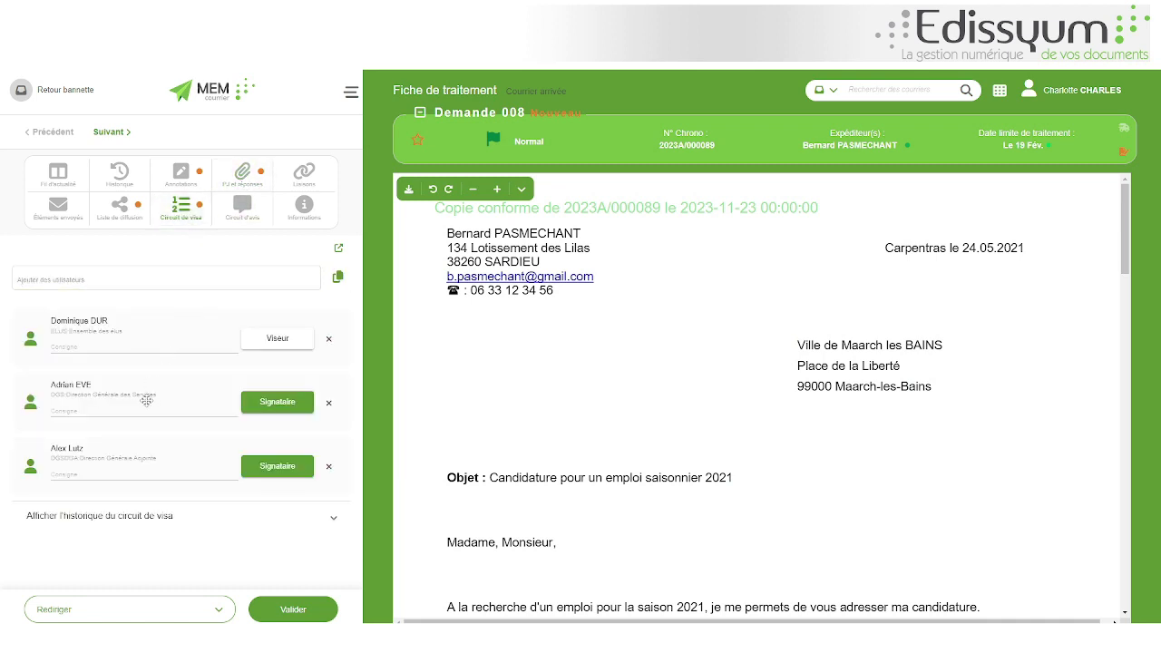
{"action": "left_click", "coordinate": [216, 609]}
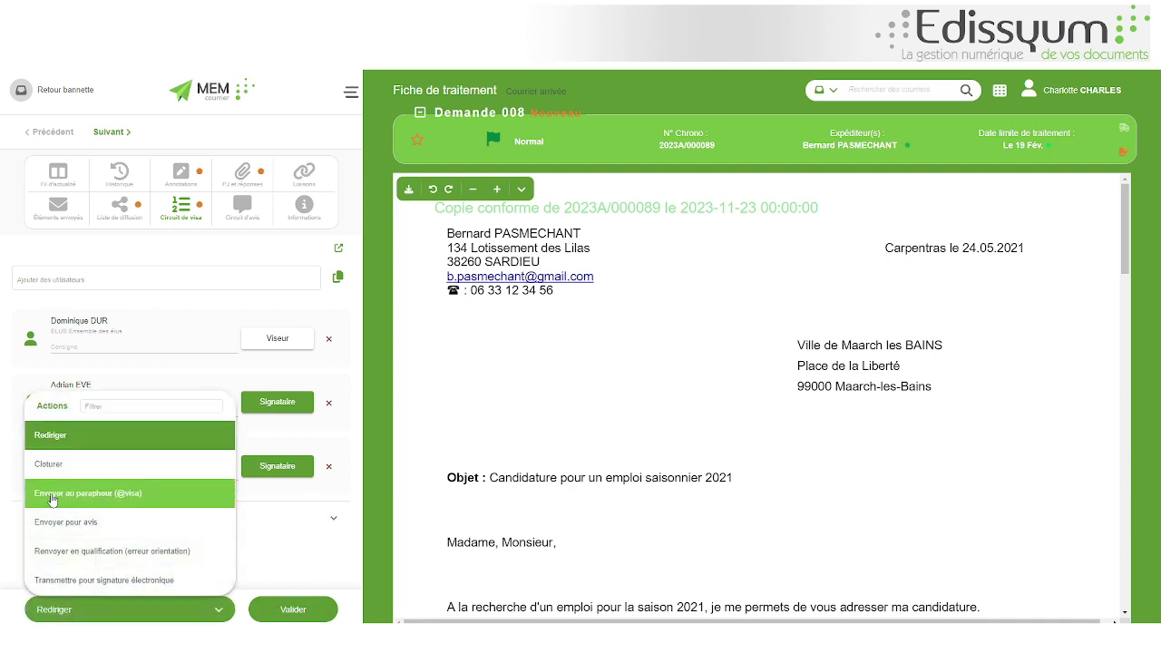
{"action": "left_click", "coordinate": [104, 495]}
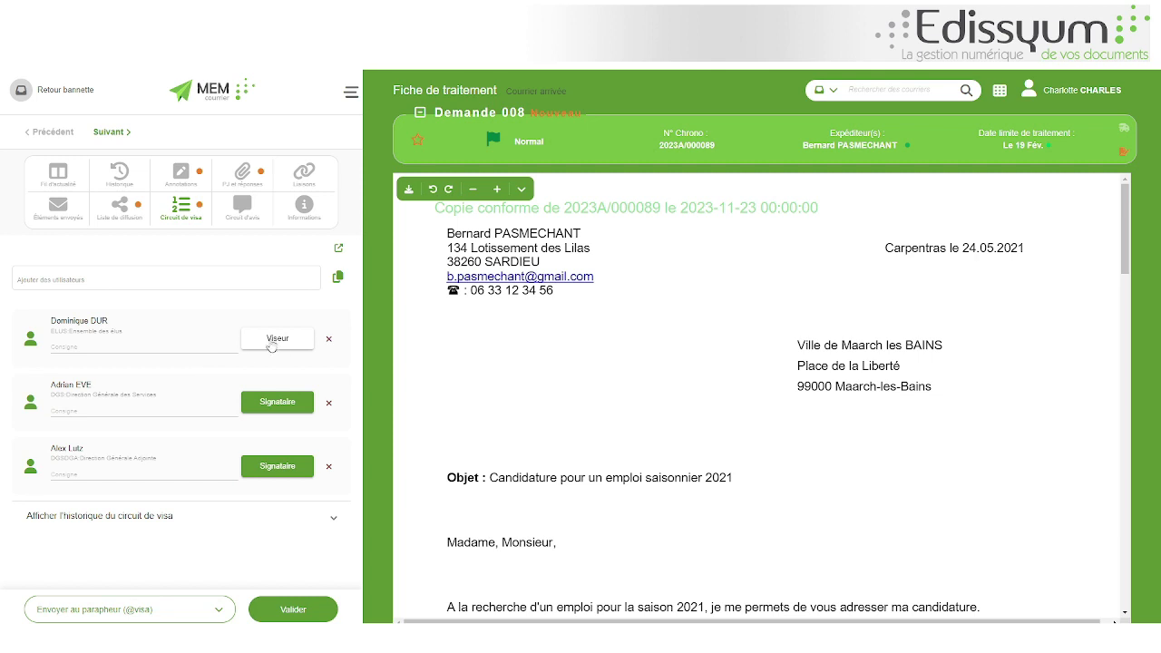
{"action": "left_click", "coordinate": [132, 606]}
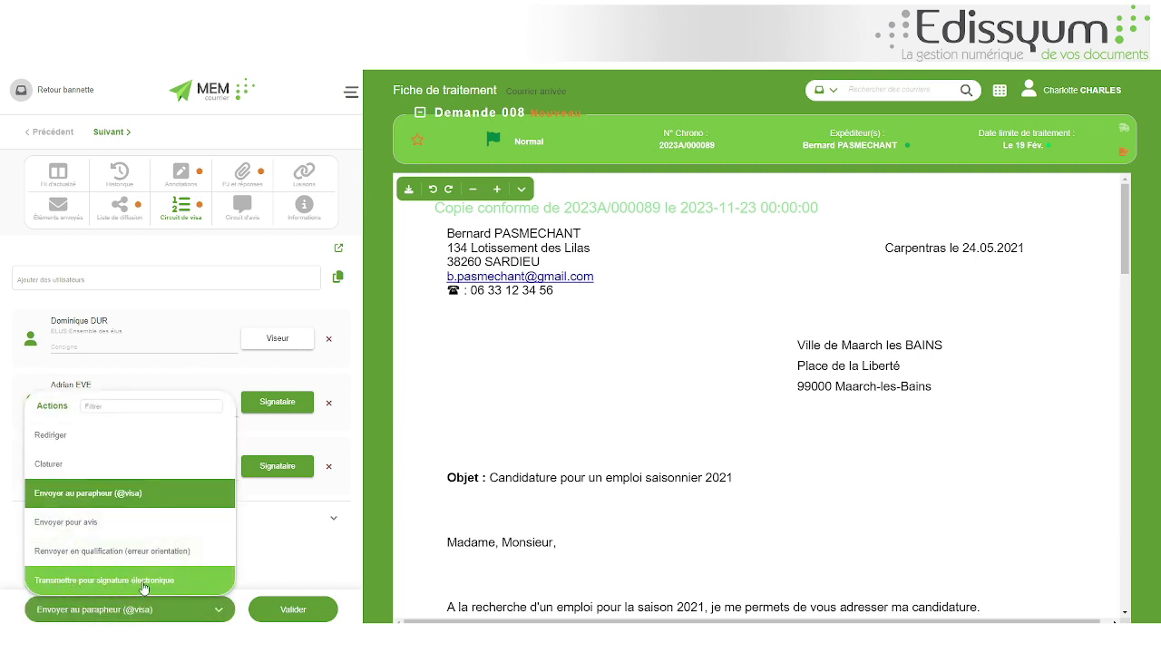
{"action": "left_click", "coordinate": [252, 555]}
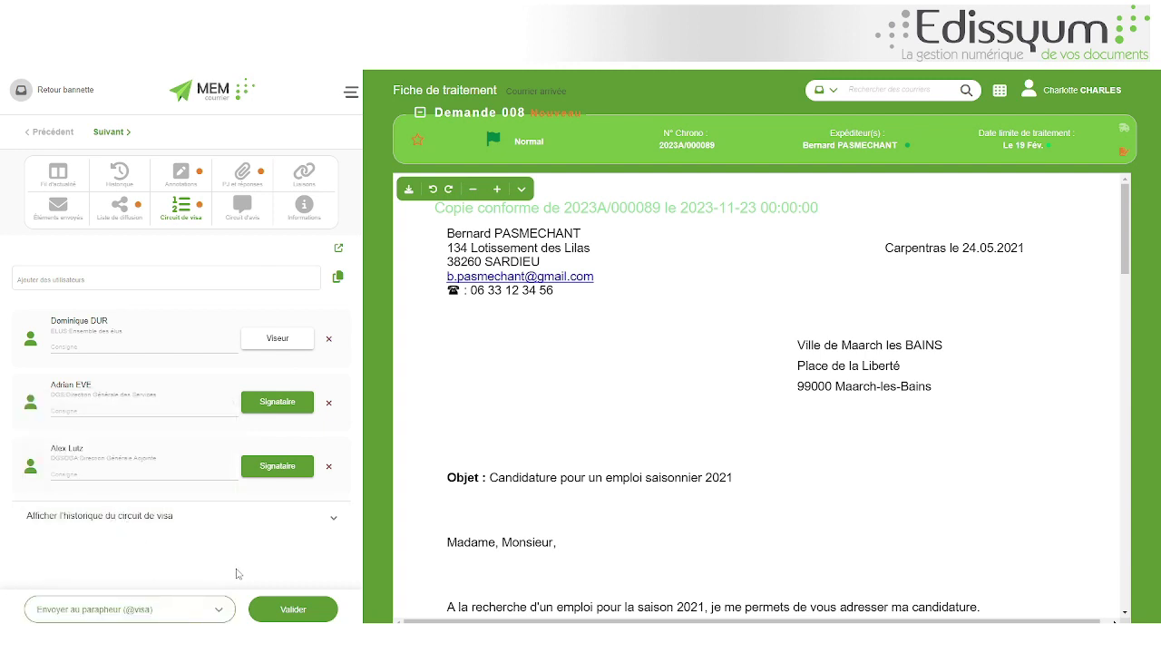
{"action": "left_click", "coordinate": [268, 613]}
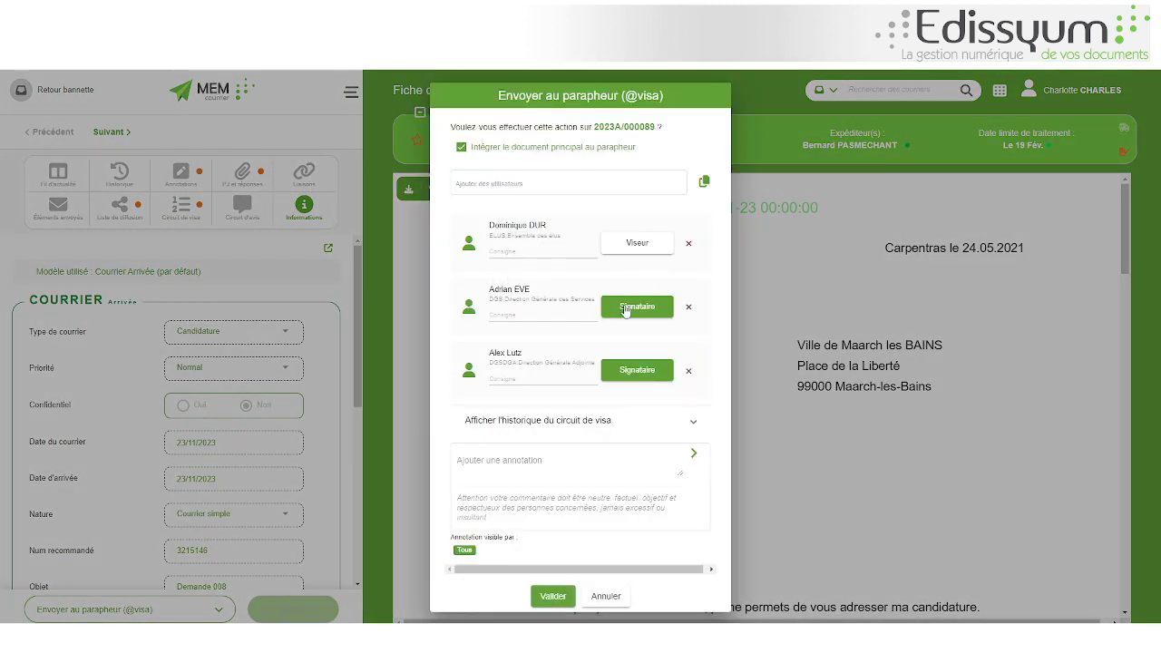
{"action": "left_click", "coordinate": [553, 597]}
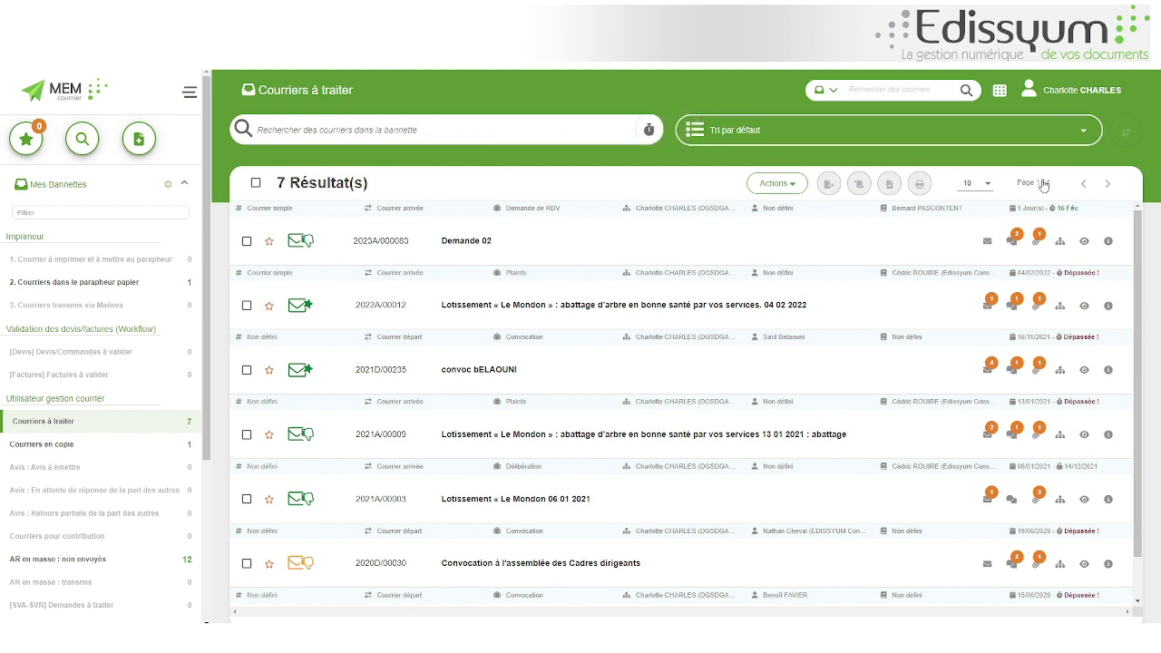
Log out, then sign in with the viewer's identifier and password
{"action": "left_click", "coordinate": [1078, 94]}
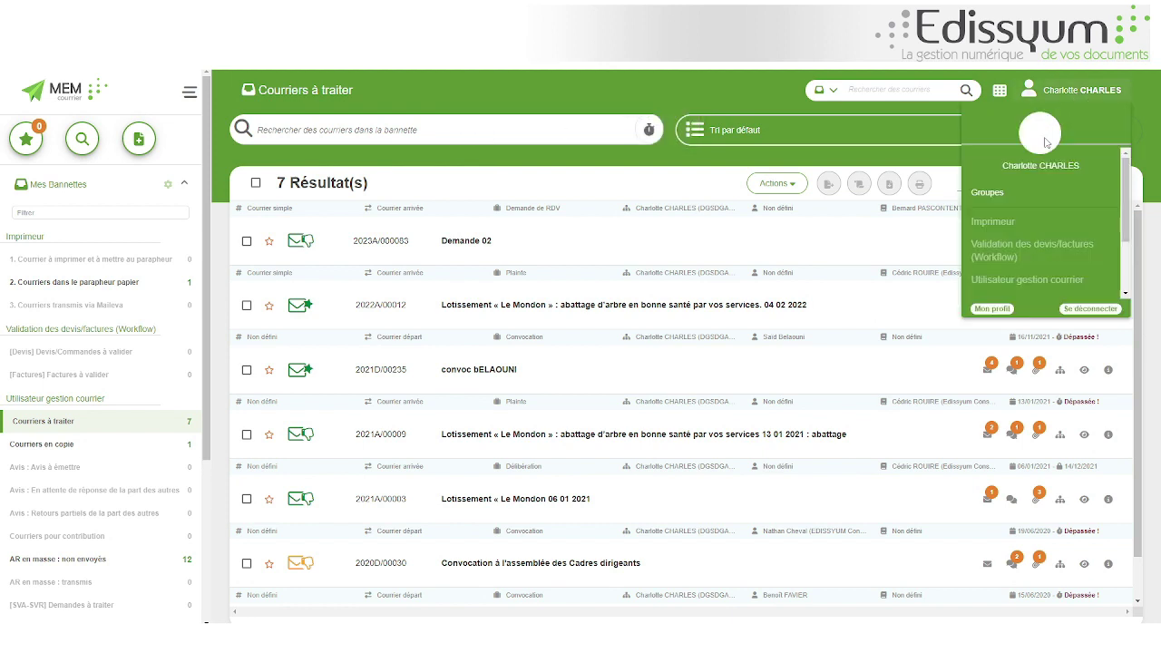
{"action": "left_click", "coordinate": [1068, 310]}
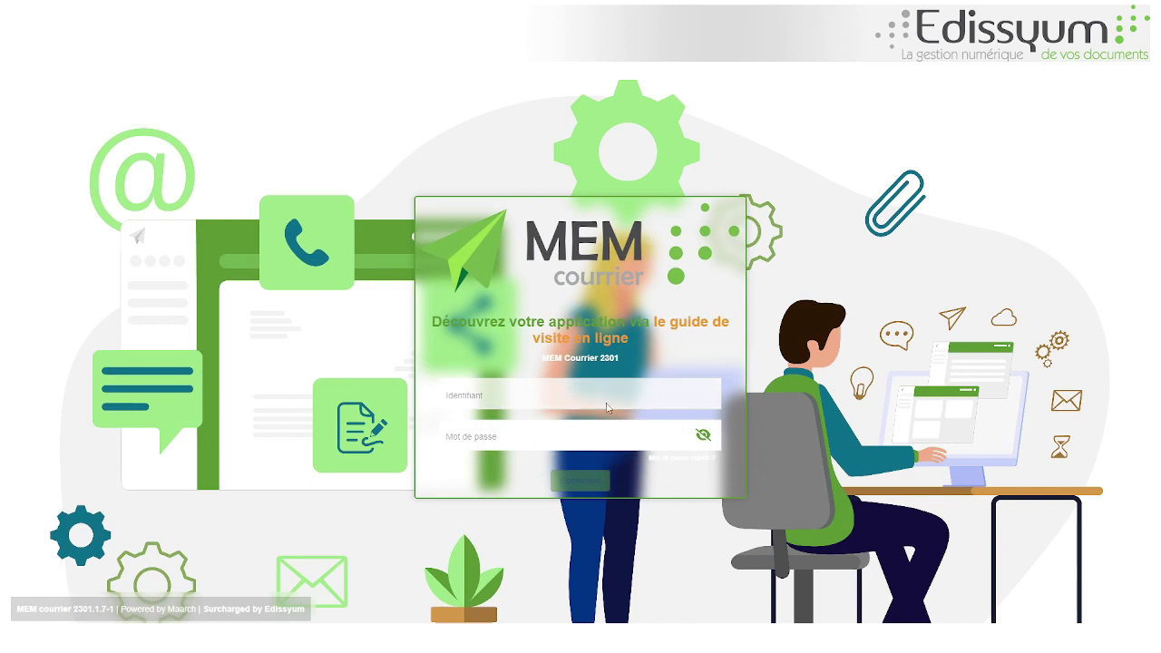
{"action": "left_click", "coordinate": [600, 394]}
{"action": "type", "text": "ddur"}
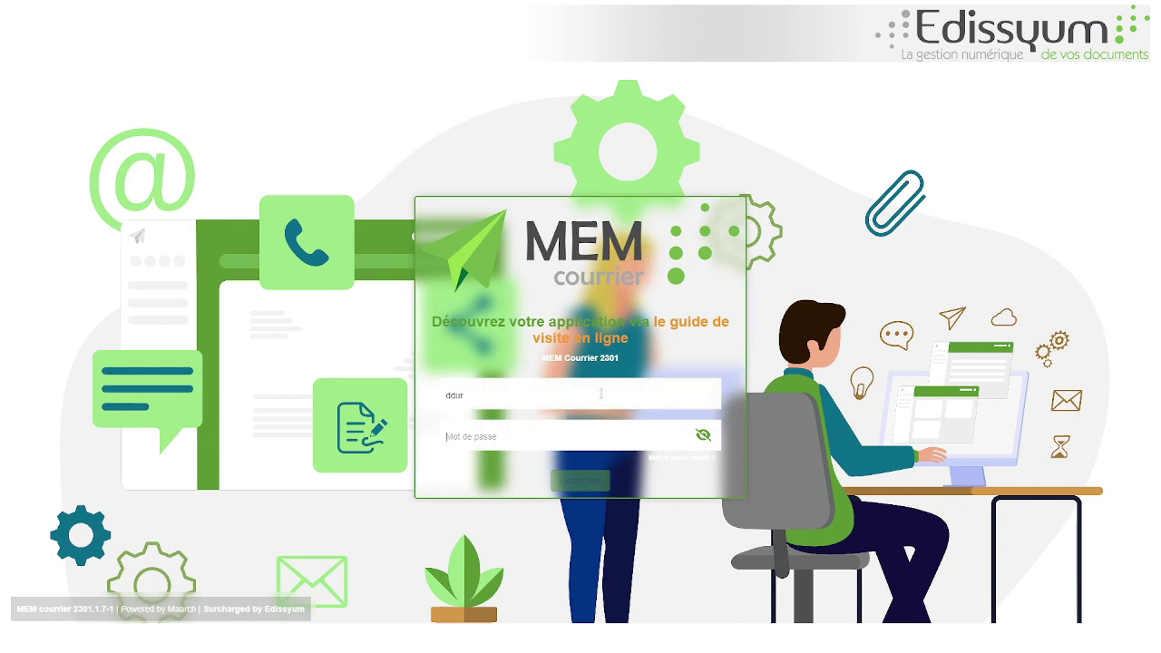
{"action": "key", "text": "Tab"}
{"action": "type", "text": "d"}
{"action": "key", "text": "Return"}
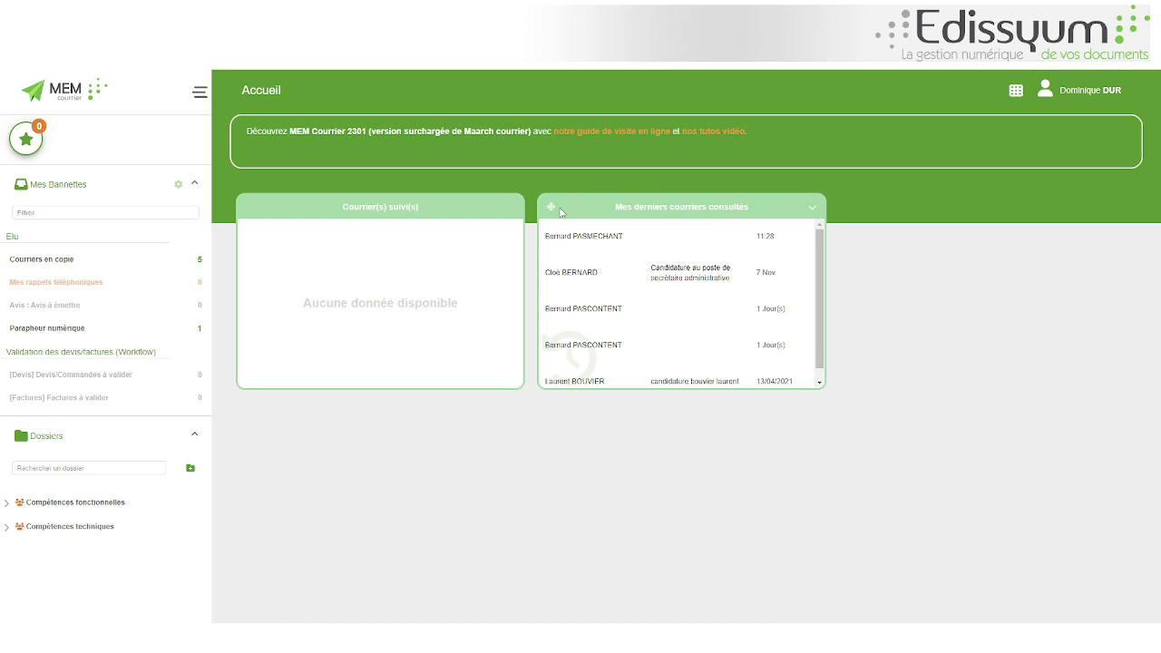
Open Demande 008 from the Parapheur numérique basket and look at its annotations
{"action": "left_click", "coordinate": [84, 330]}
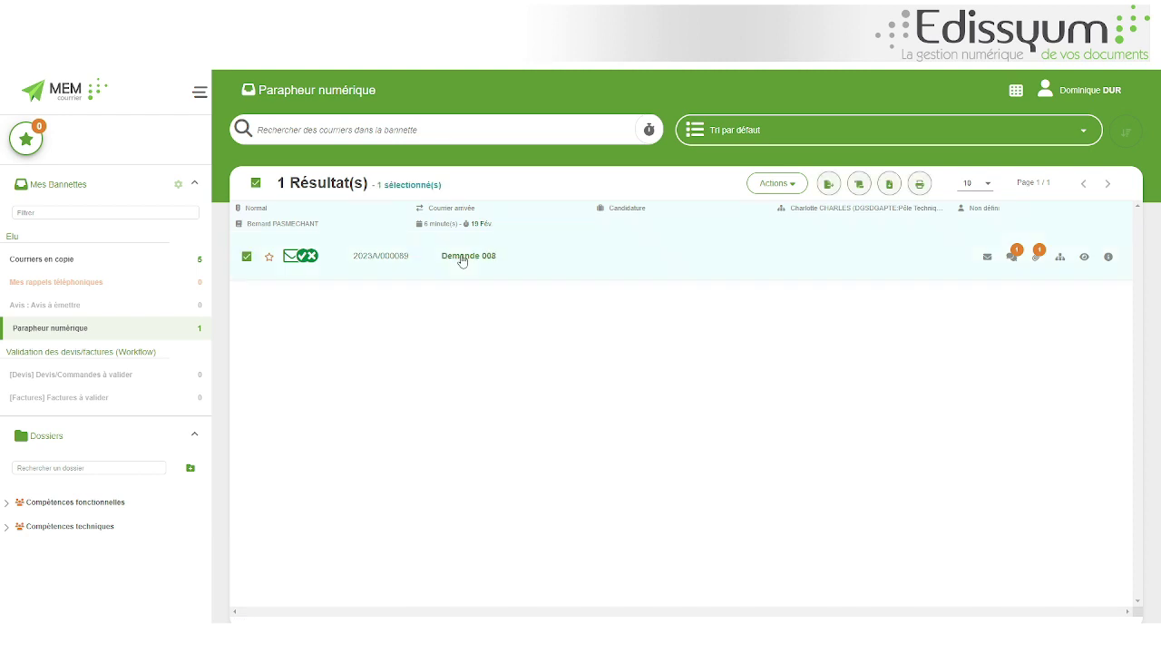
{"action": "left_click", "coordinate": [462, 260]}
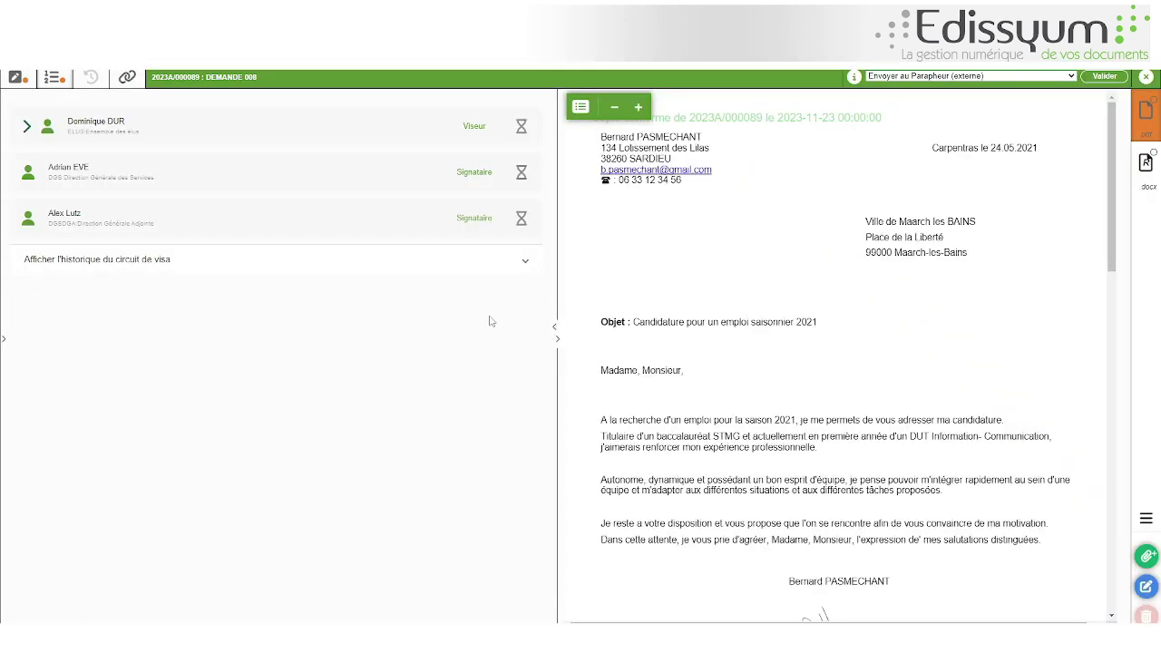
{"action": "left_click", "coordinate": [18, 81]}
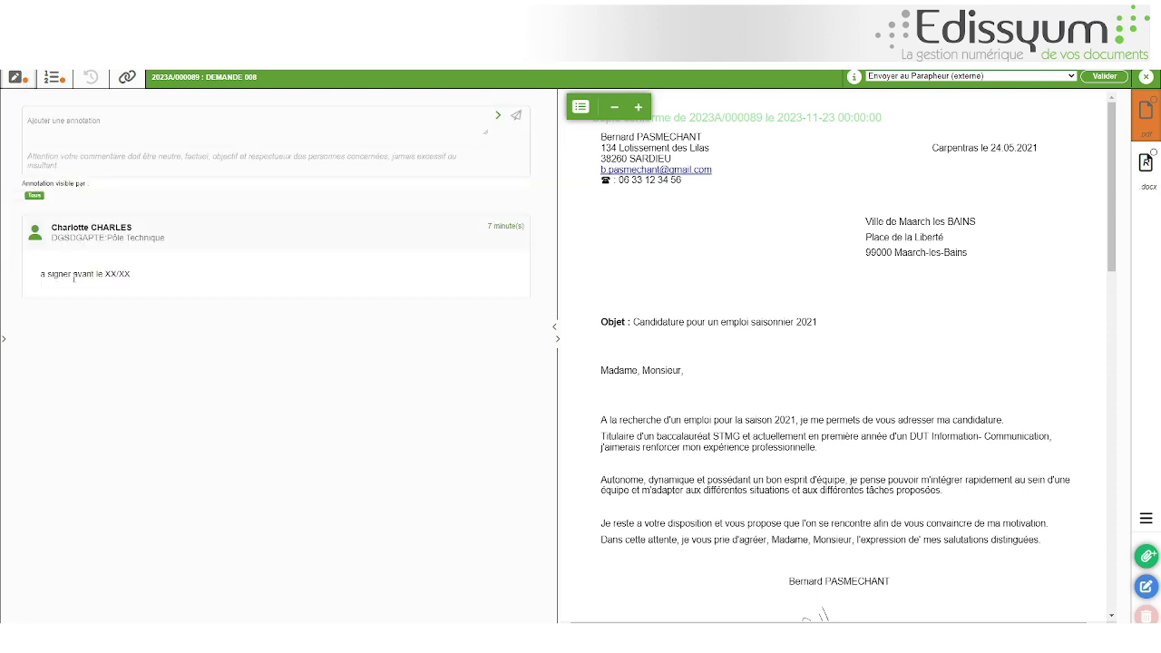
{"action": "left_click", "coordinate": [57, 127]}
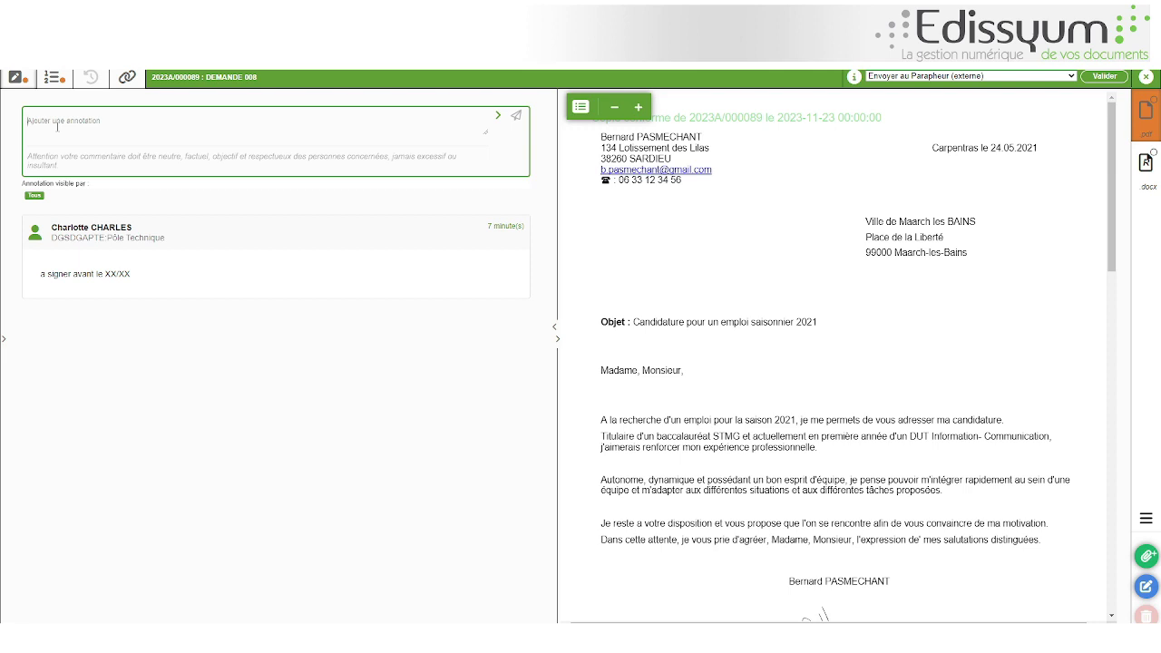
{"action": "type", "text": "test"}
{"action": "key", "text": "BackSpace"}
{"action": "key", "text": "BackSpace"}
{"action": "key", "text": "BackSpace"}
{"action": "key", "text": "BackSpace"}
{"action": "scroll", "coordinate": [912, 273], "scroll_direction": "down", "scroll_amount": 15}
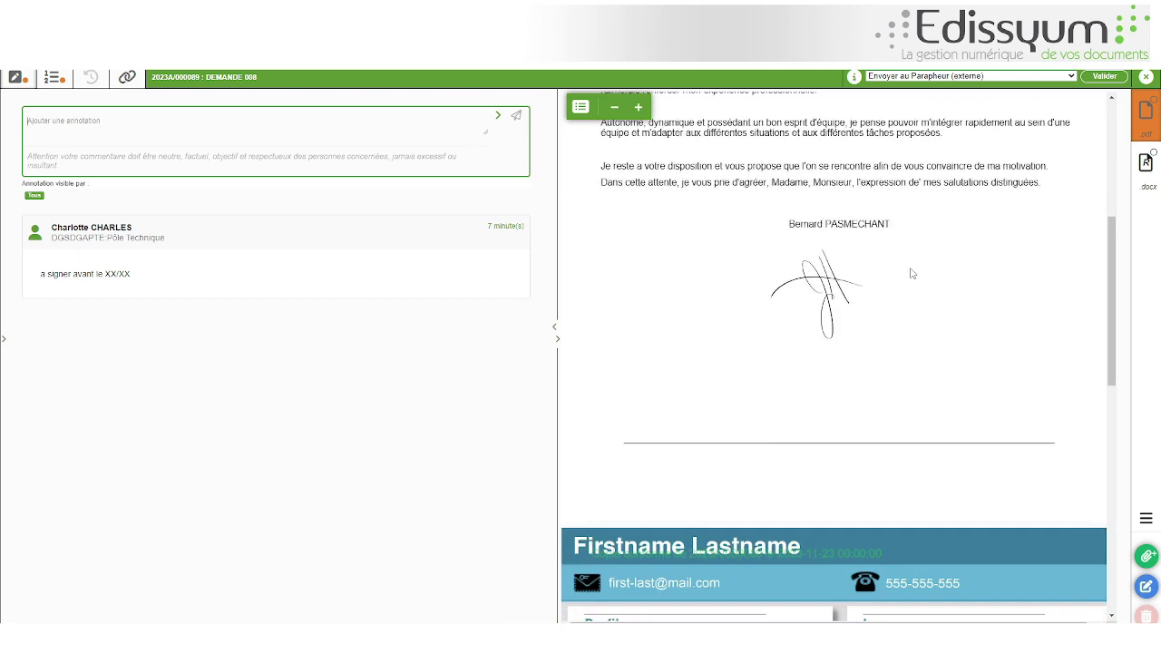
{"action": "scroll", "coordinate": [912, 279], "scroll_direction": "up", "scroll_amount": 15}
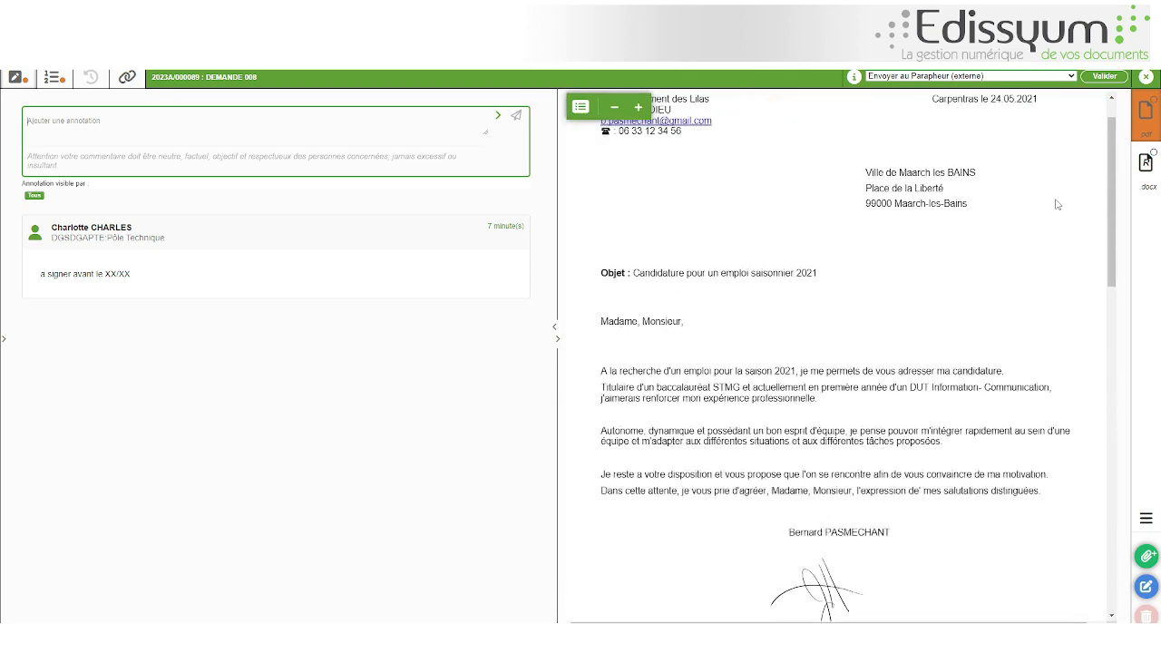
Review the .docx reply draft, then return to the visa circuit
{"action": "left_click", "coordinate": [1146, 164]}
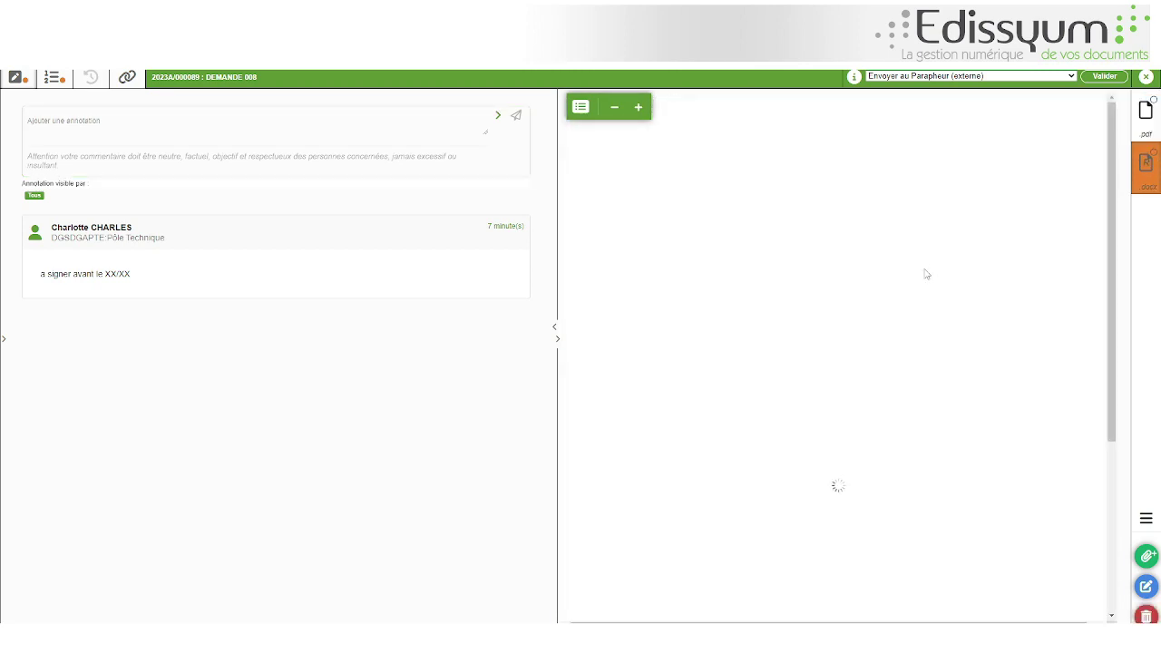
{"action": "scroll", "coordinate": [829, 305], "scroll_direction": "down", "scroll_amount": 3}
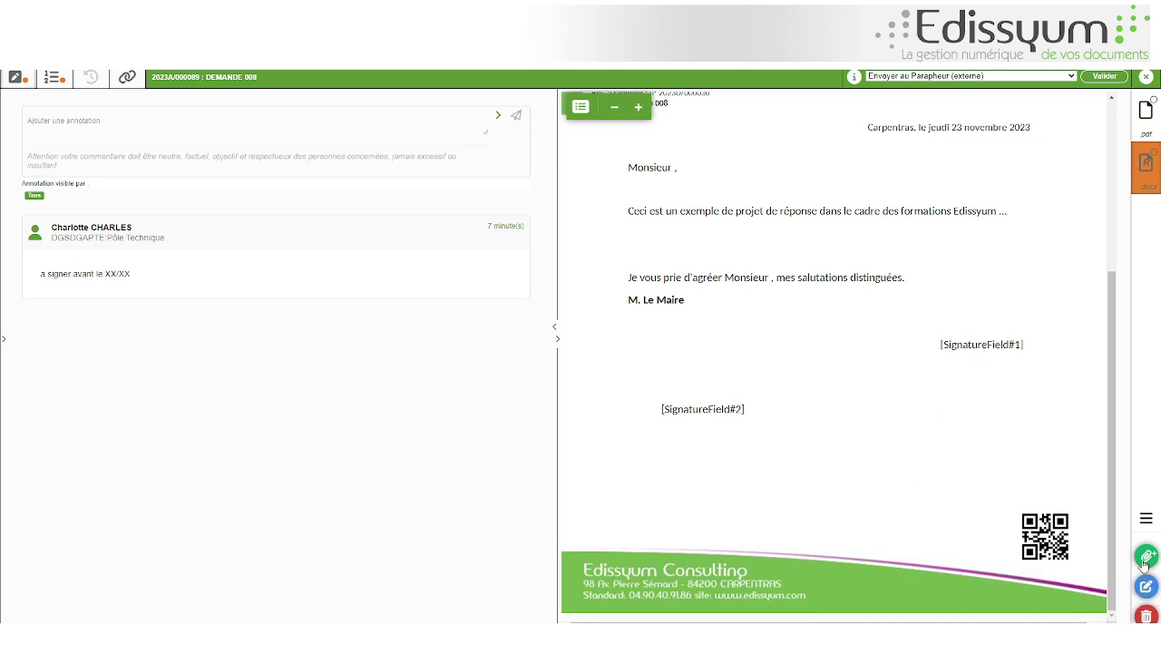
{"action": "scroll", "coordinate": [780, 318], "scroll_direction": "up", "scroll_amount": 3}
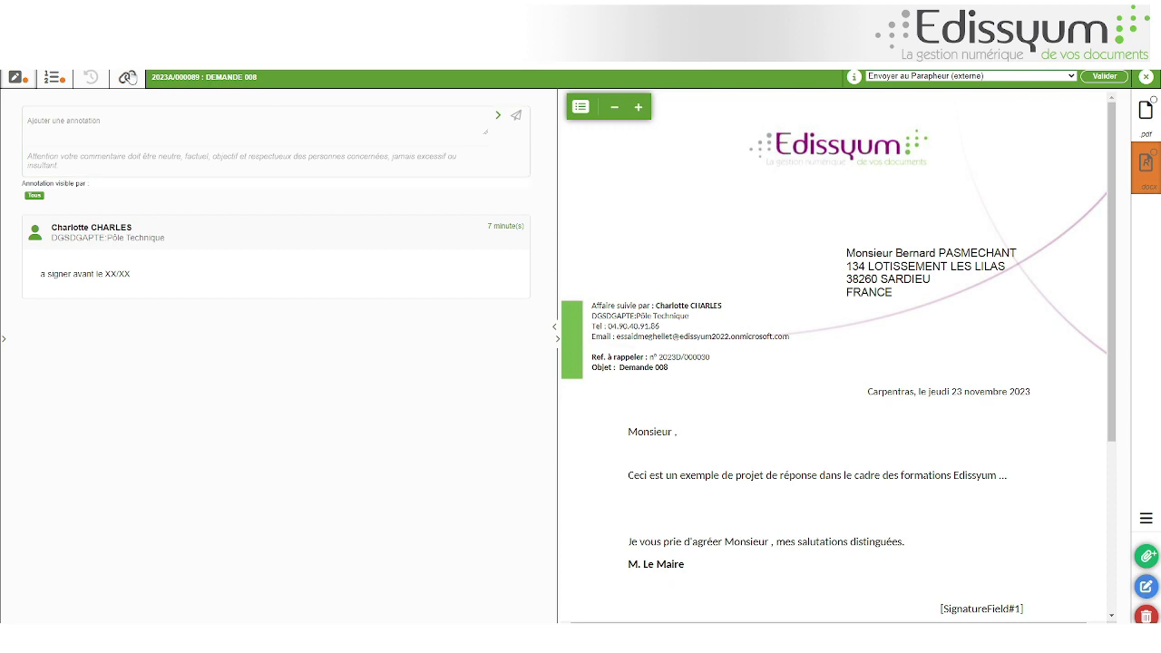
{"action": "left_click", "coordinate": [60, 85]}
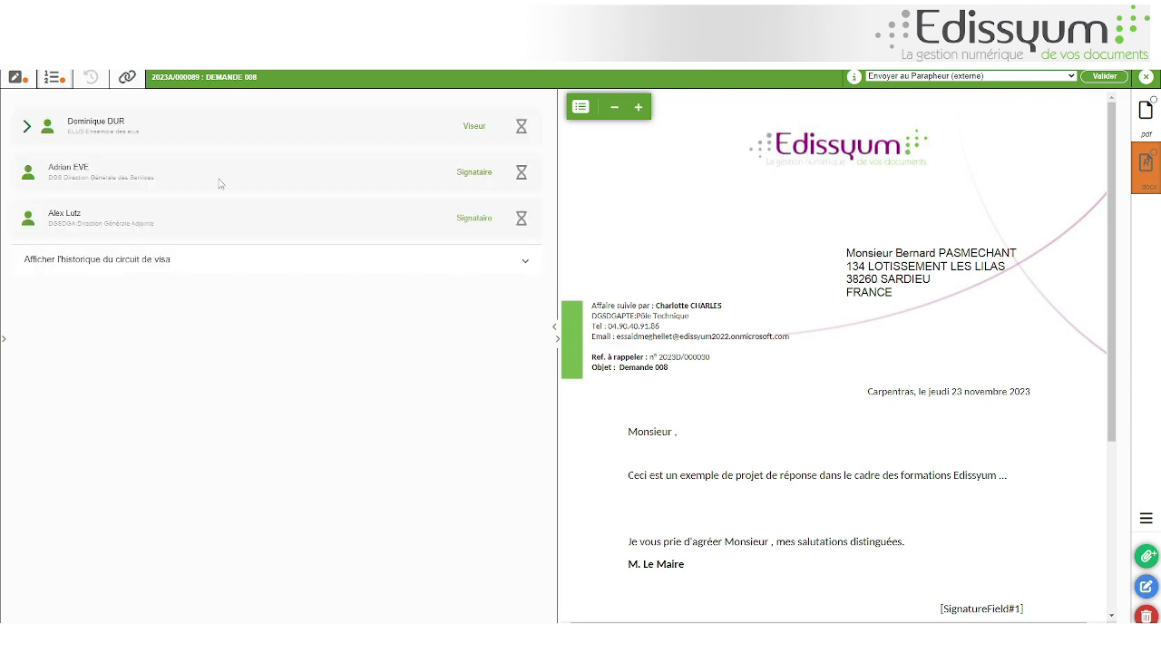
Launch the 'Envoyer au Parapheur (externe)' action on Demande 008
{"action": "left_click", "coordinate": [974, 77]}
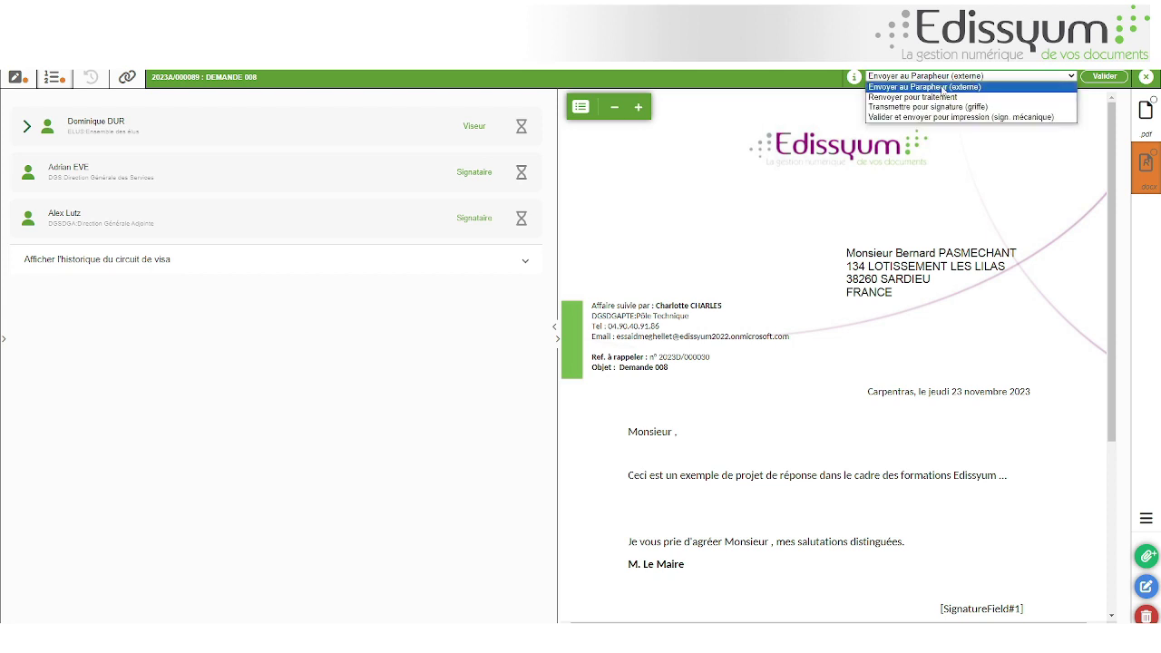
{"action": "left_click", "coordinate": [942, 87]}
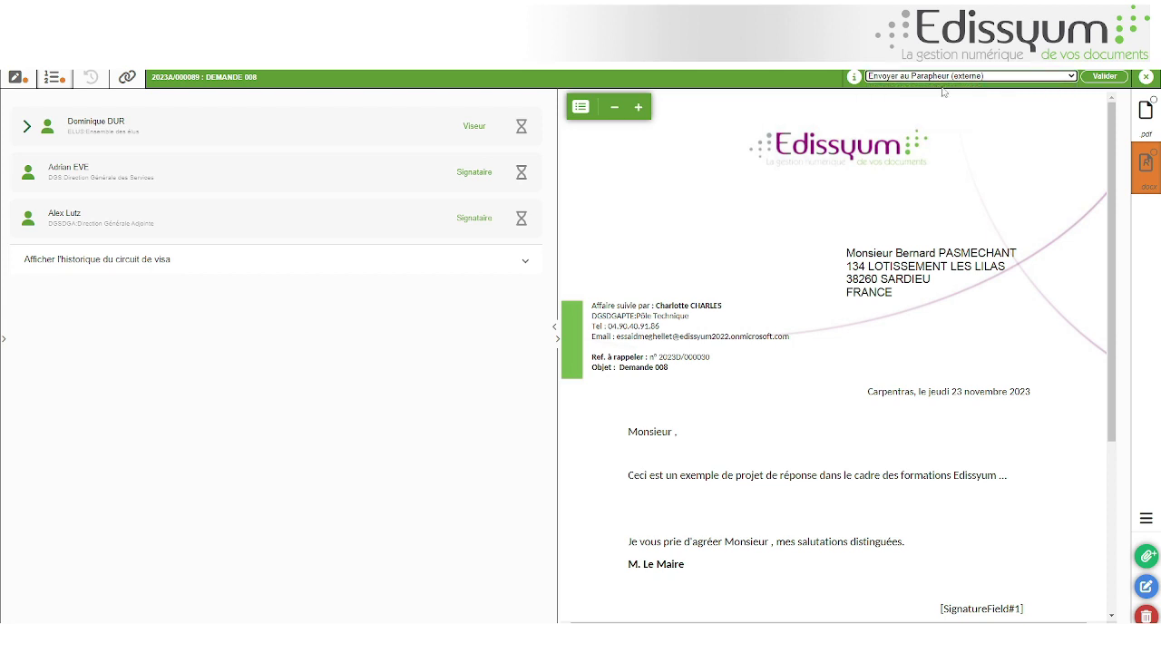
{"action": "left_click", "coordinate": [1103, 77]}
Give both signatories the Directeur Générale des Services function, add the note 'ok', and send
{"action": "left_click", "coordinate": [687, 280]}
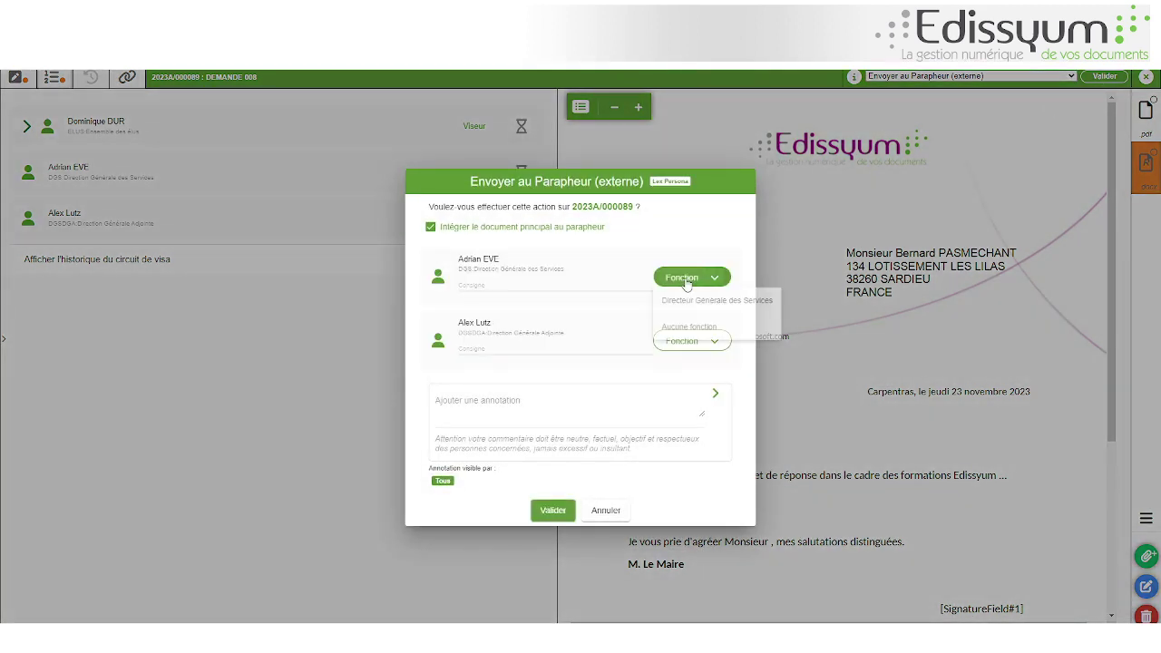
{"action": "left_click", "coordinate": [711, 309]}
{"action": "left_click", "coordinate": [690, 340]}
{"action": "left_click", "coordinate": [694, 365]}
{"action": "left_click", "coordinate": [524, 399]}
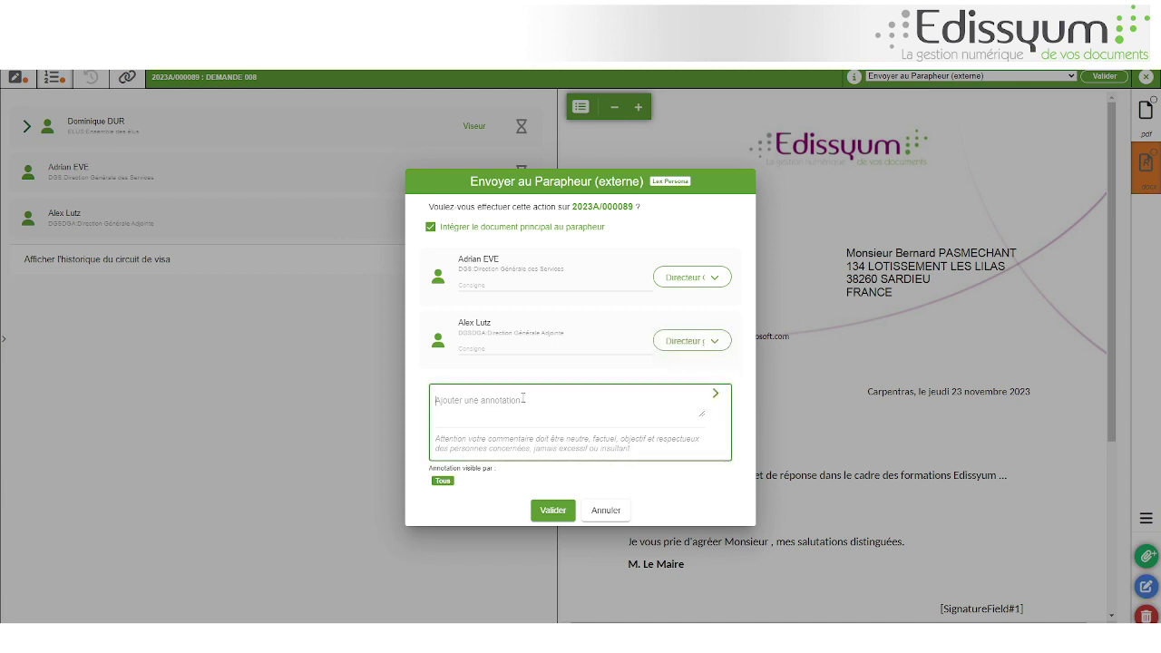
{"action": "type", "text": "ok pour moi"}
{"action": "left_click", "coordinate": [547, 511]}
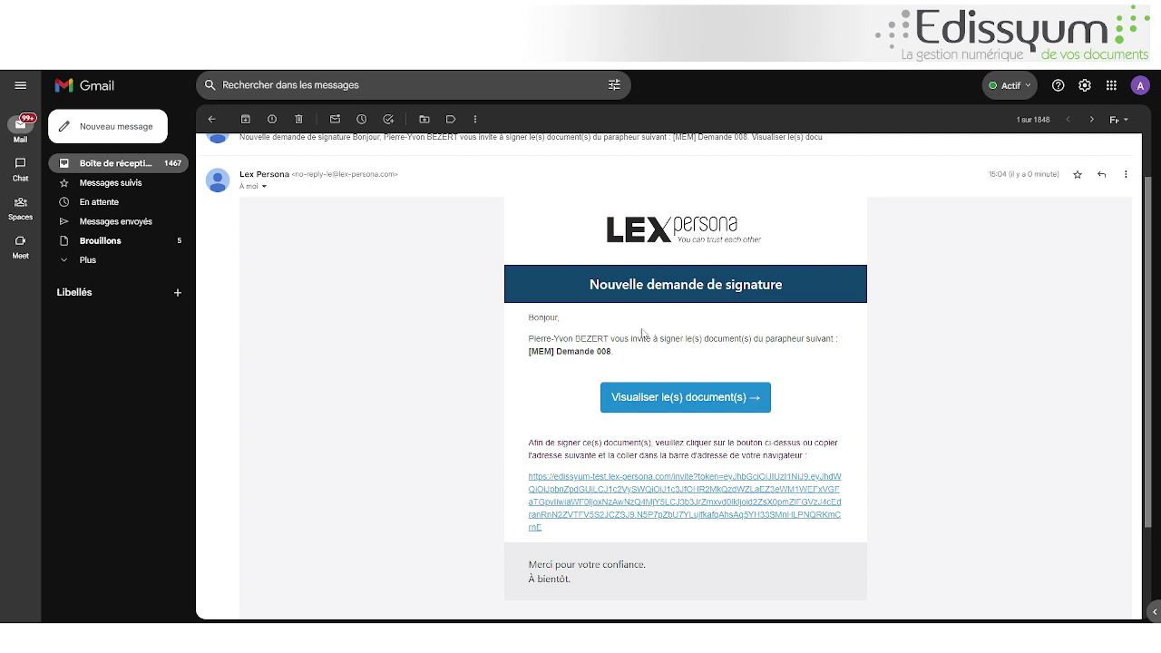
Open the Lex Persona invitation, read the reply PDF to its end, and continue to confirmation
{"action": "left_click", "coordinate": [650, 401]}
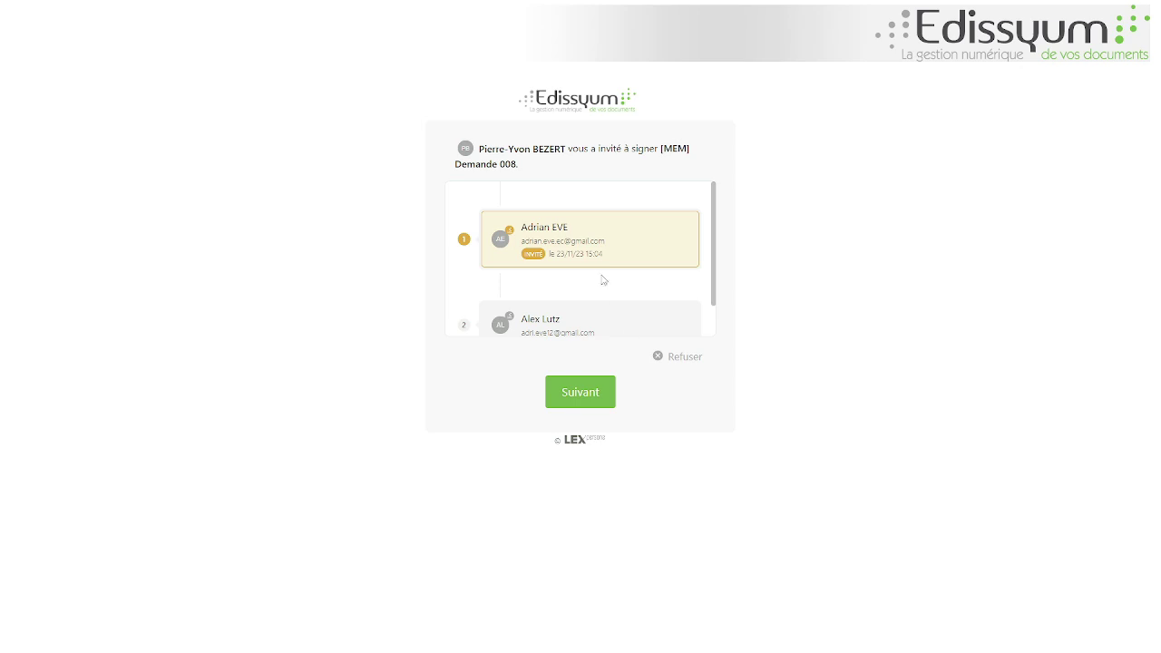
{"action": "scroll", "coordinate": [533, 276], "scroll_direction": "down", "scroll_amount": 1}
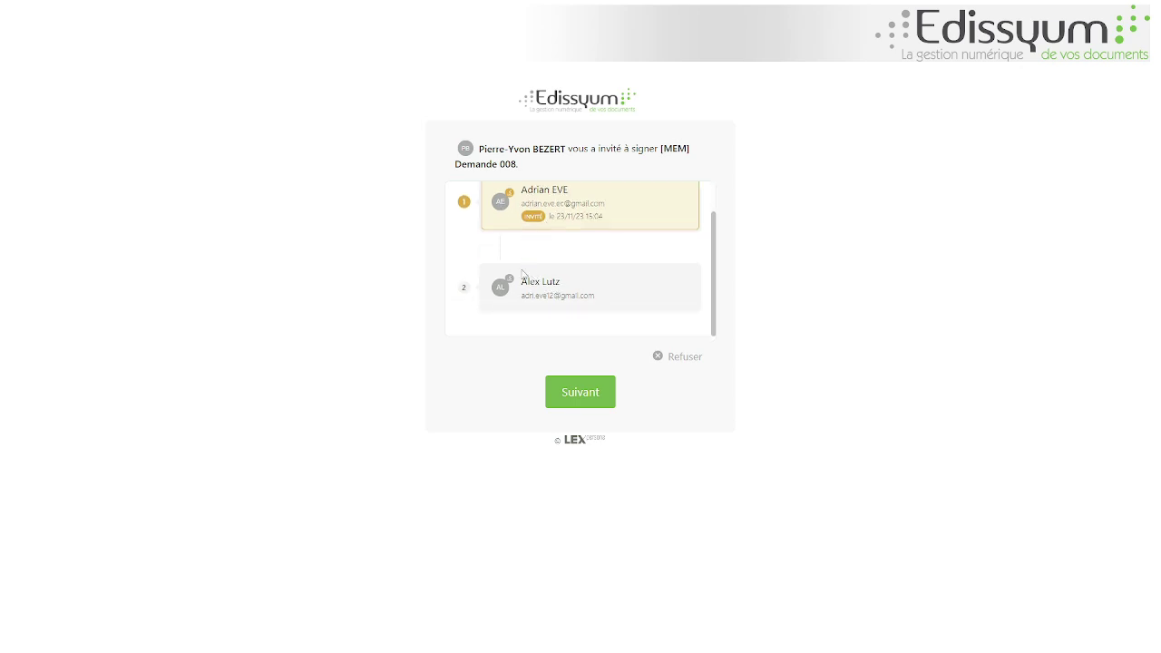
{"action": "left_click", "coordinate": [582, 404]}
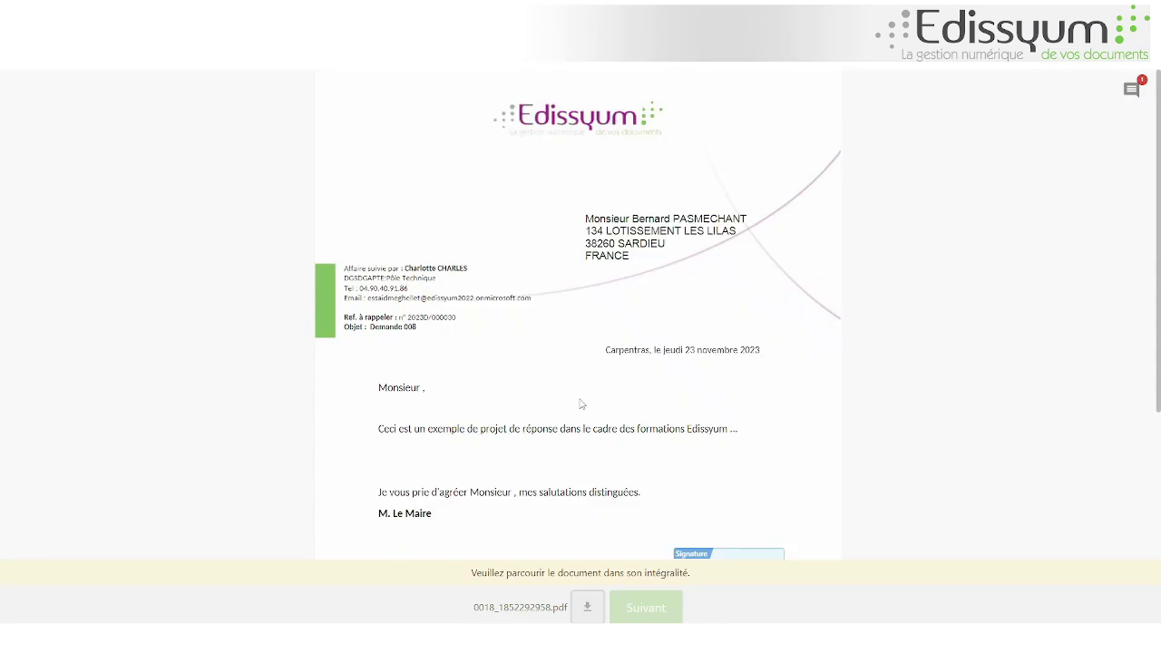
{"action": "scroll", "coordinate": [550, 317], "scroll_direction": "down", "scroll_amount": 3}
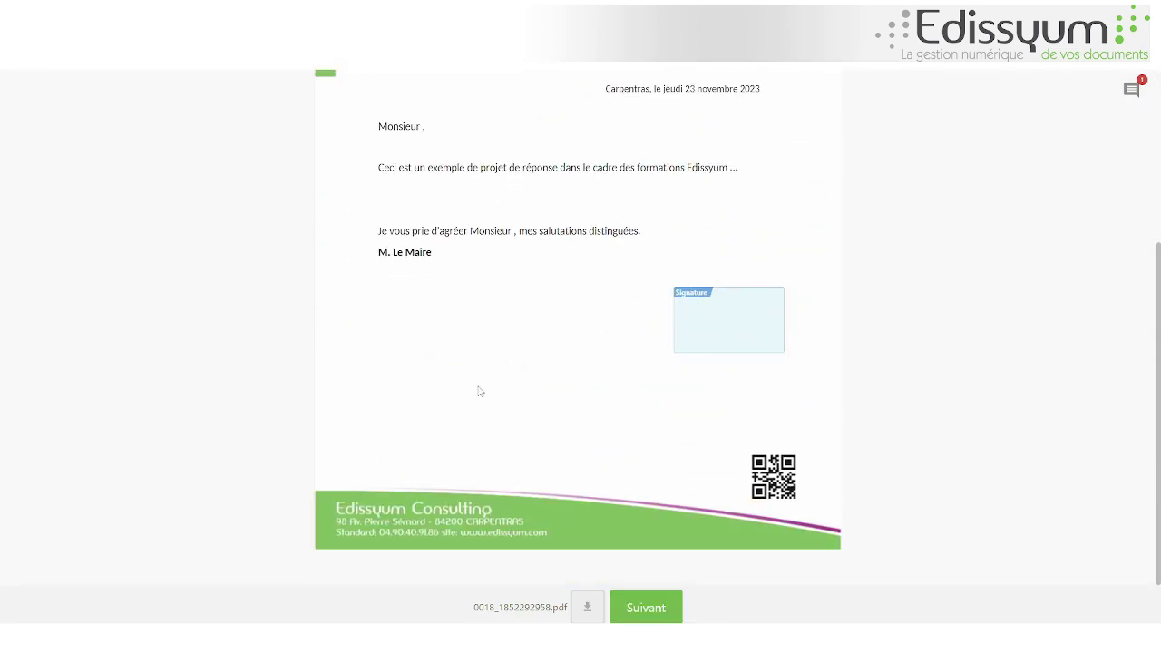
{"action": "left_click", "coordinate": [646, 605]}
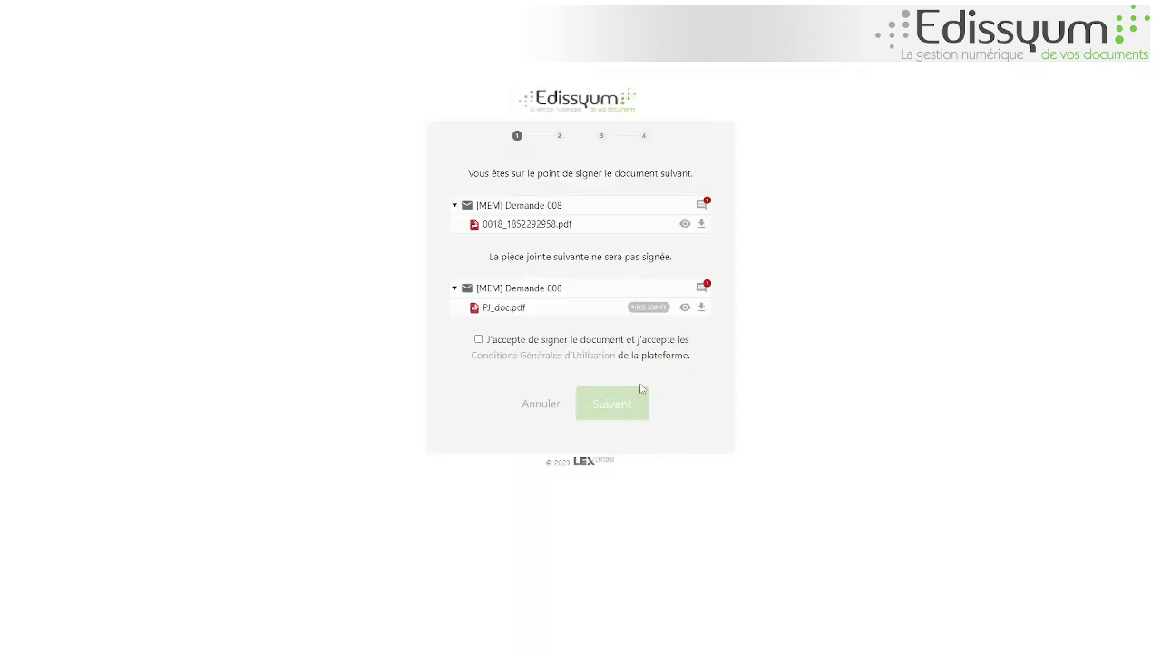
Write 'ok pour moi aussi' in the discussion, keep it Privé, post it, and close the panel
{"action": "left_click", "coordinate": [703, 206]}
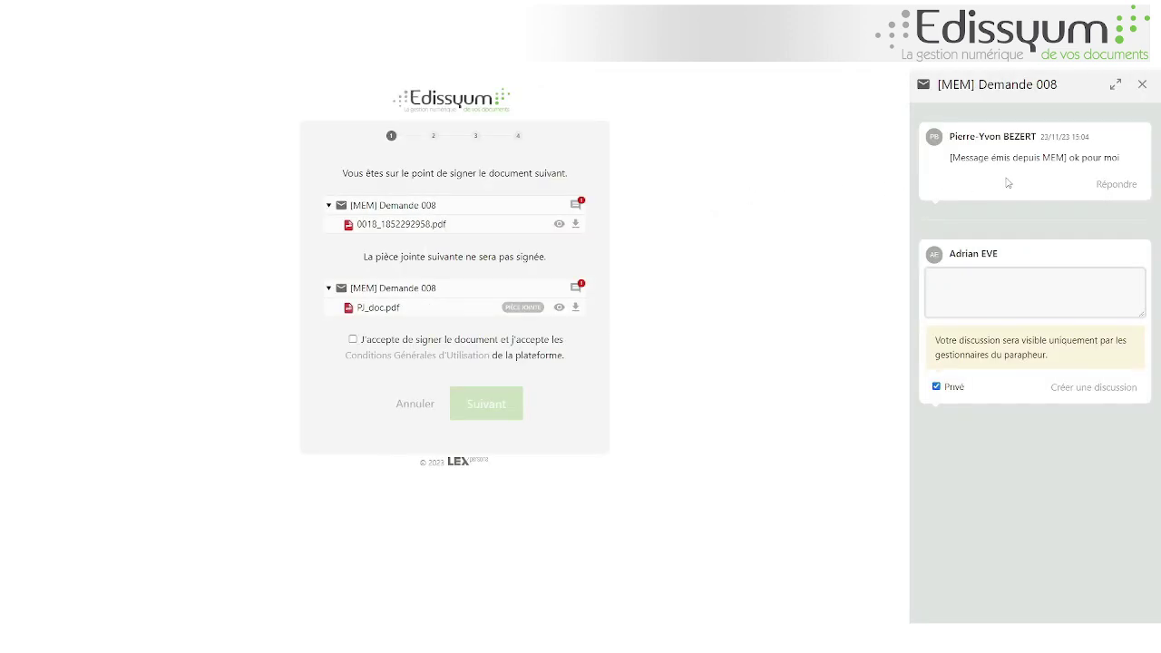
{"action": "left_click_drag", "start_coordinate": [1079, 158], "coordinate": [1114, 158]}
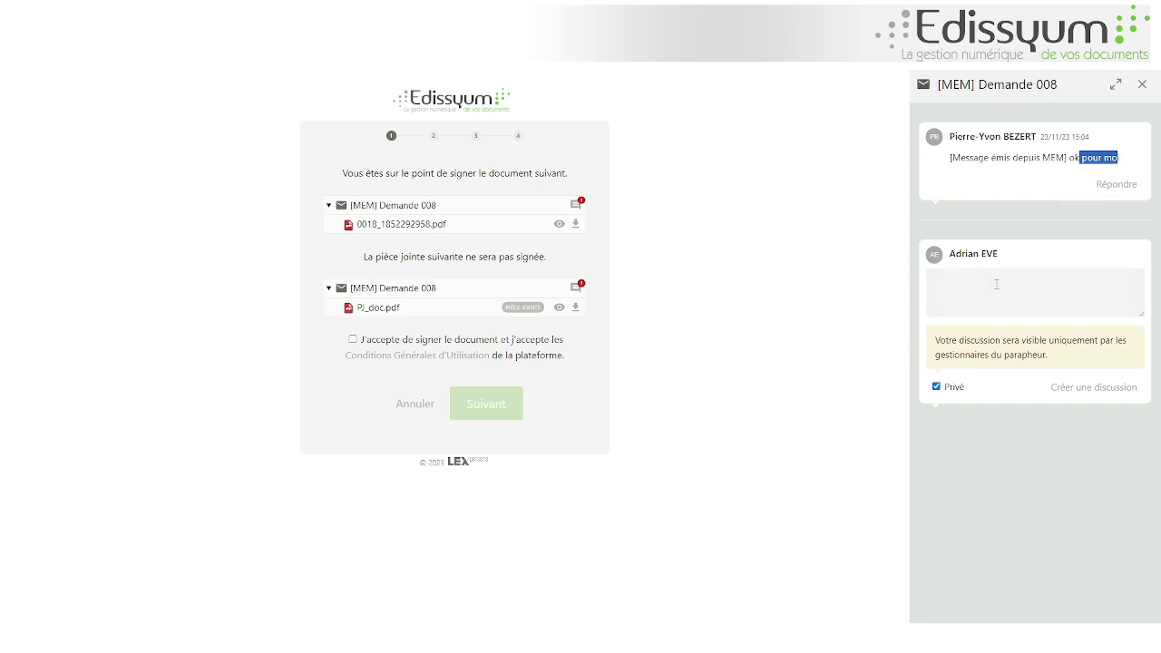
{"action": "left_click", "coordinate": [971, 305]}
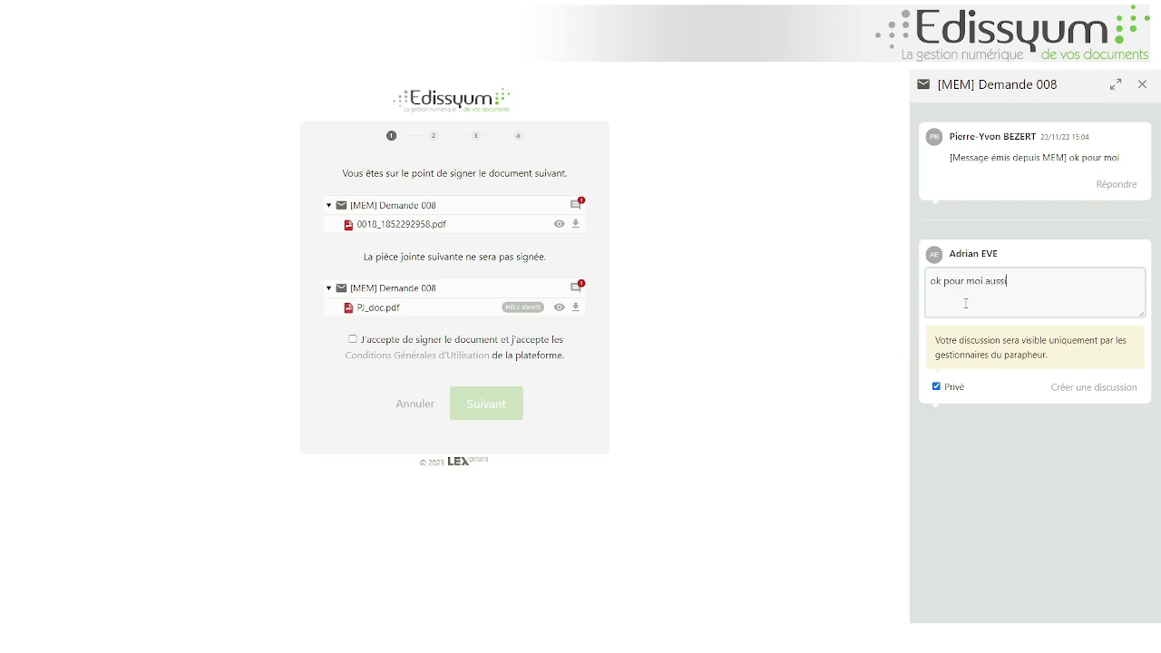
{"action": "left_click", "coordinate": [937, 387]}
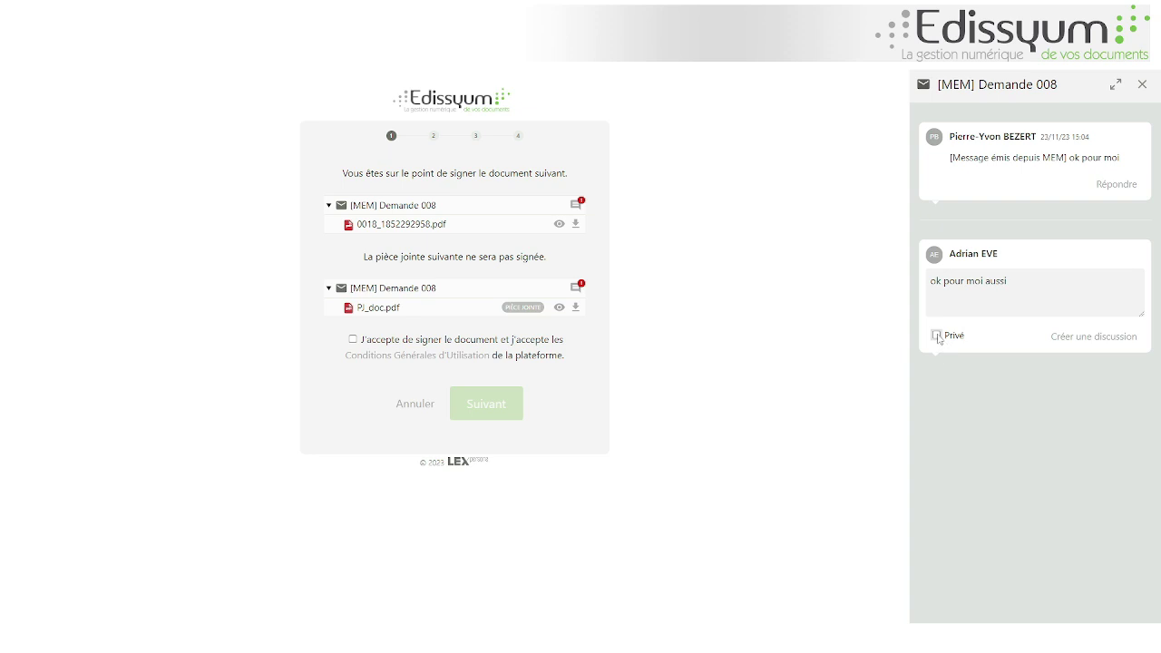
{"action": "left_click", "coordinate": [938, 336]}
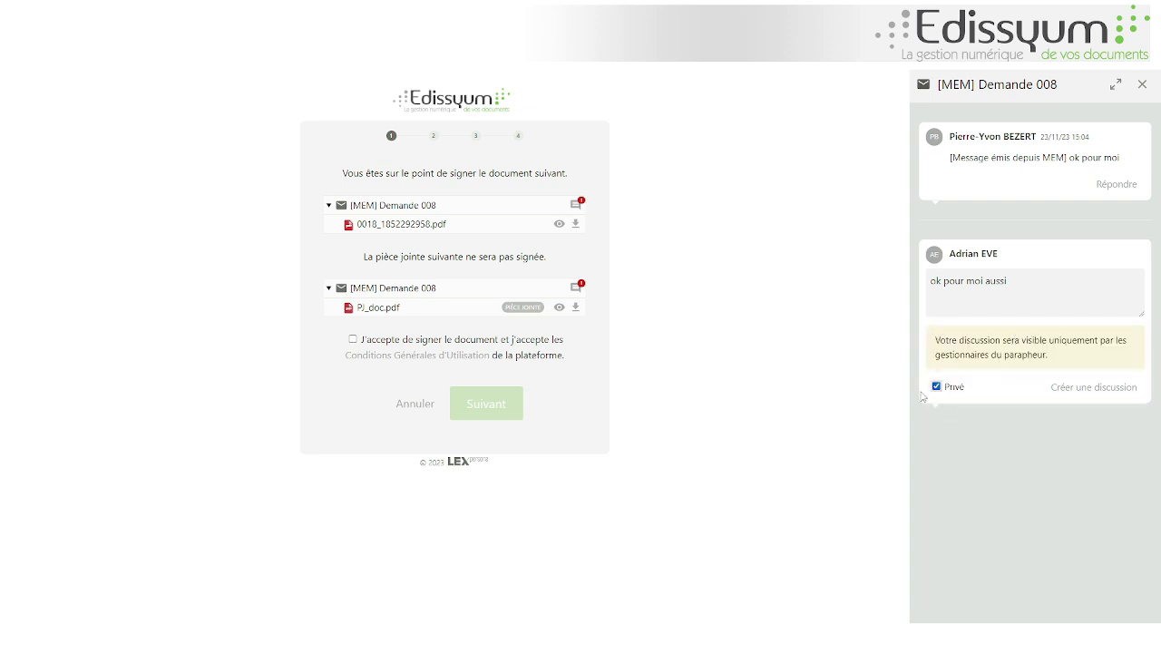
{"action": "left_click", "coordinate": [1031, 302]}
{"action": "key", "text": "Return"}
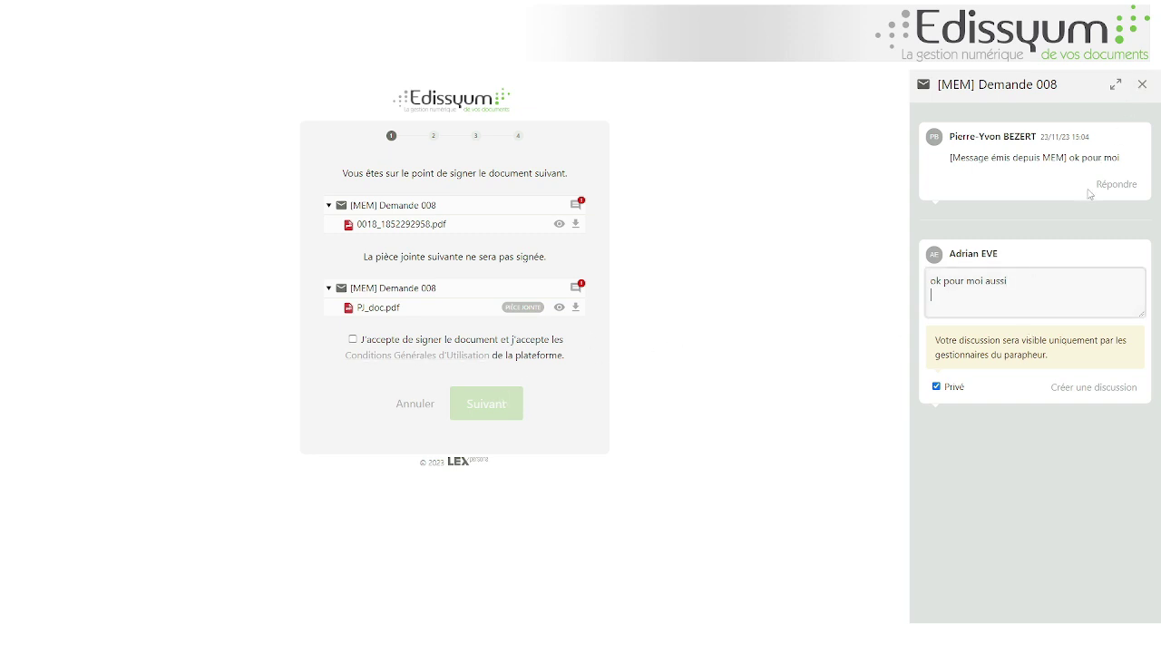
{"action": "left_click", "coordinate": [1080, 389]}
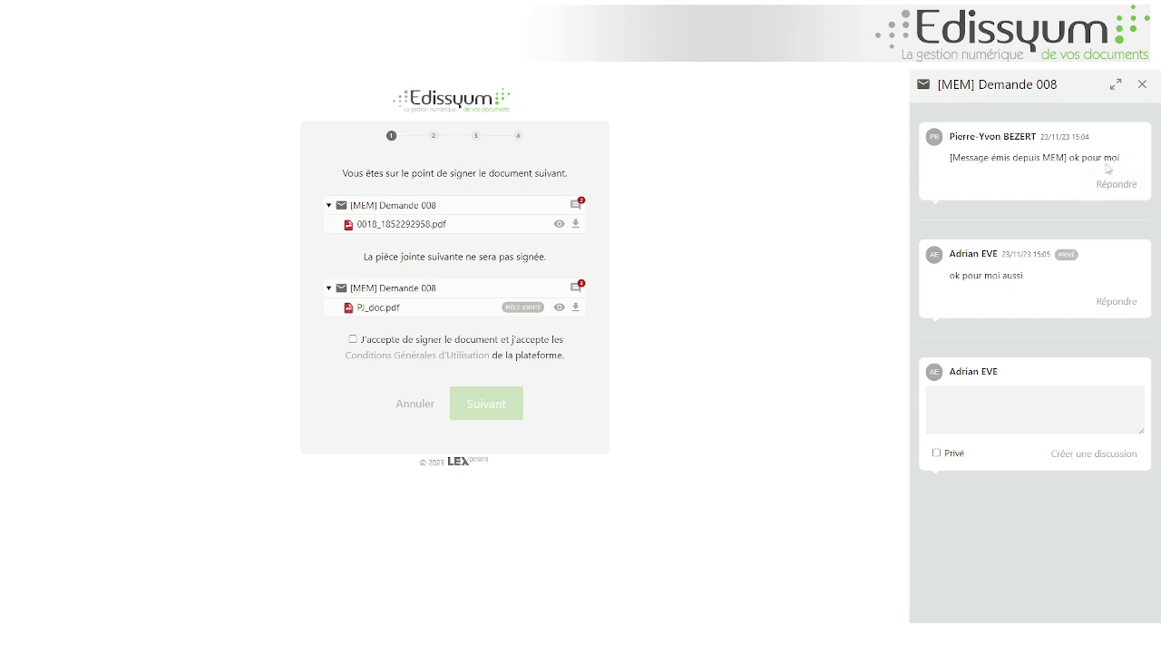
{"action": "left_click", "coordinate": [1143, 83]}
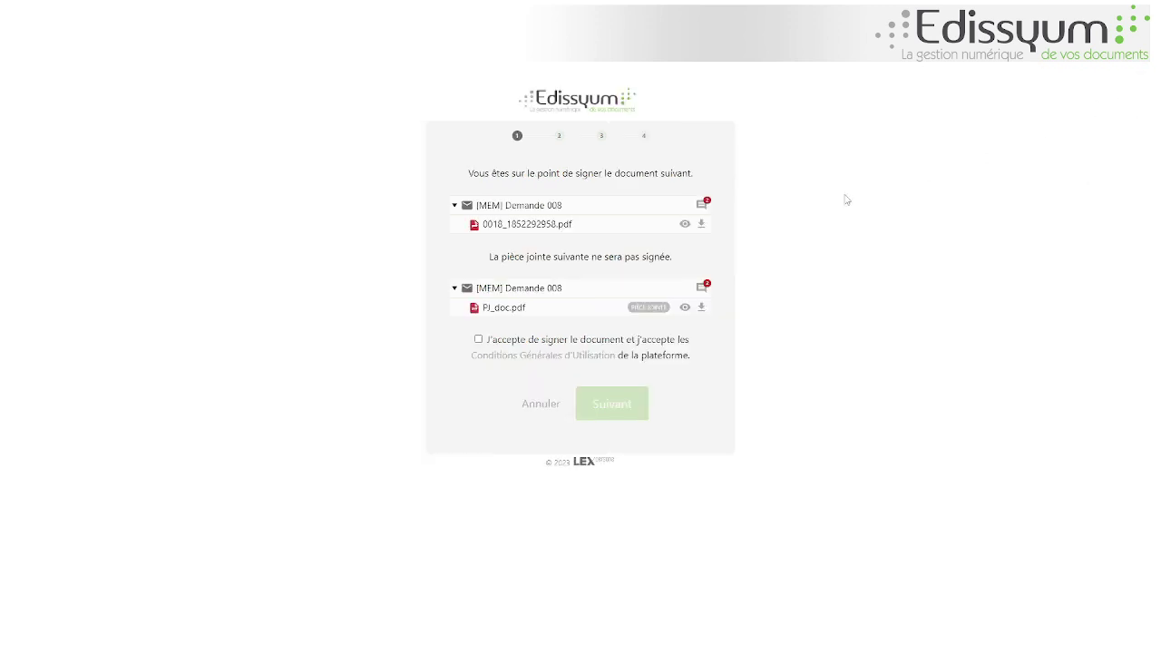
Accept the signing terms, confirm the drawn signature and request the verification code
{"action": "left_click", "coordinate": [478, 340]}
{"action": "left_click", "coordinate": [608, 406]}
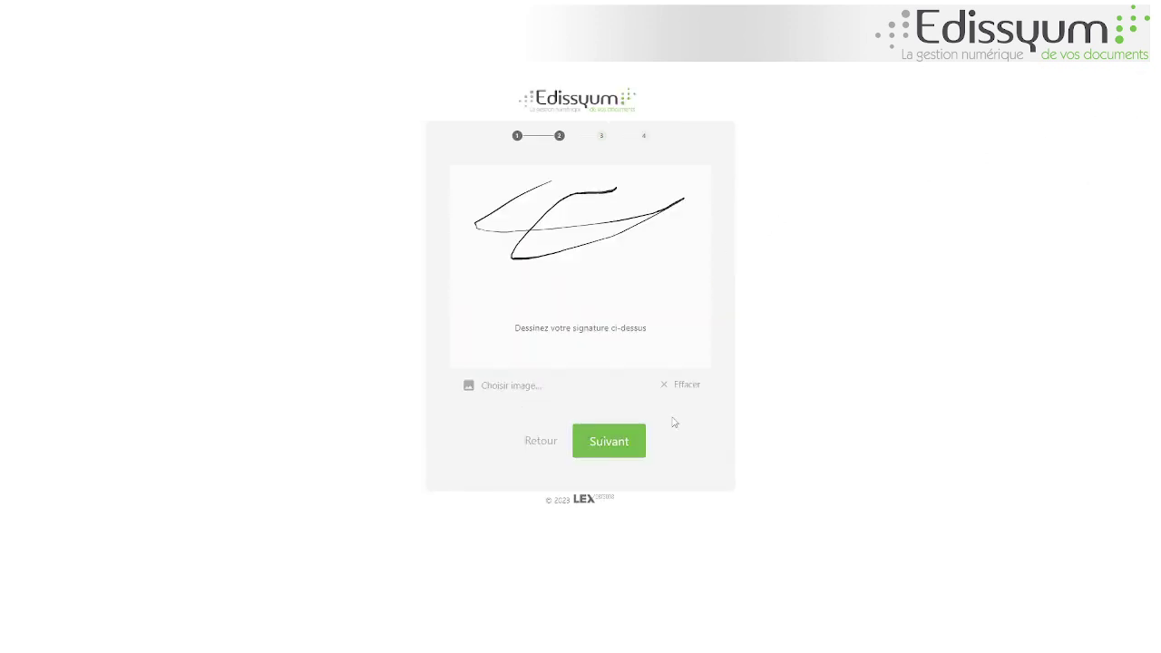
{"action": "left_click", "coordinate": [611, 440]}
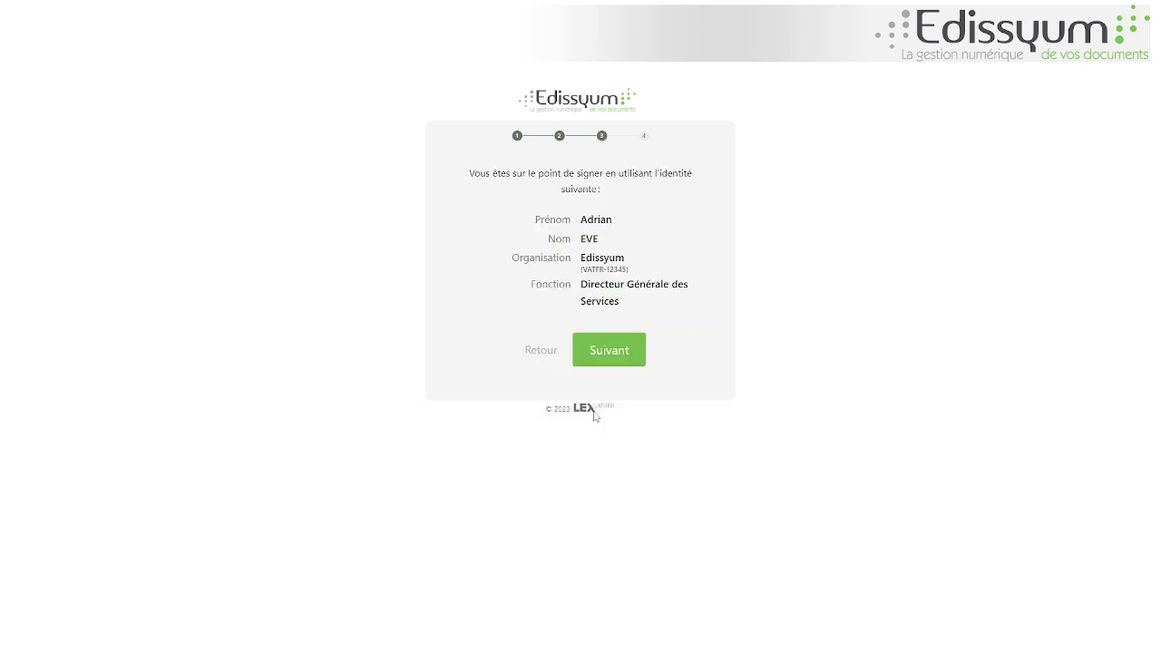
{"action": "left_click", "coordinate": [594, 337]}
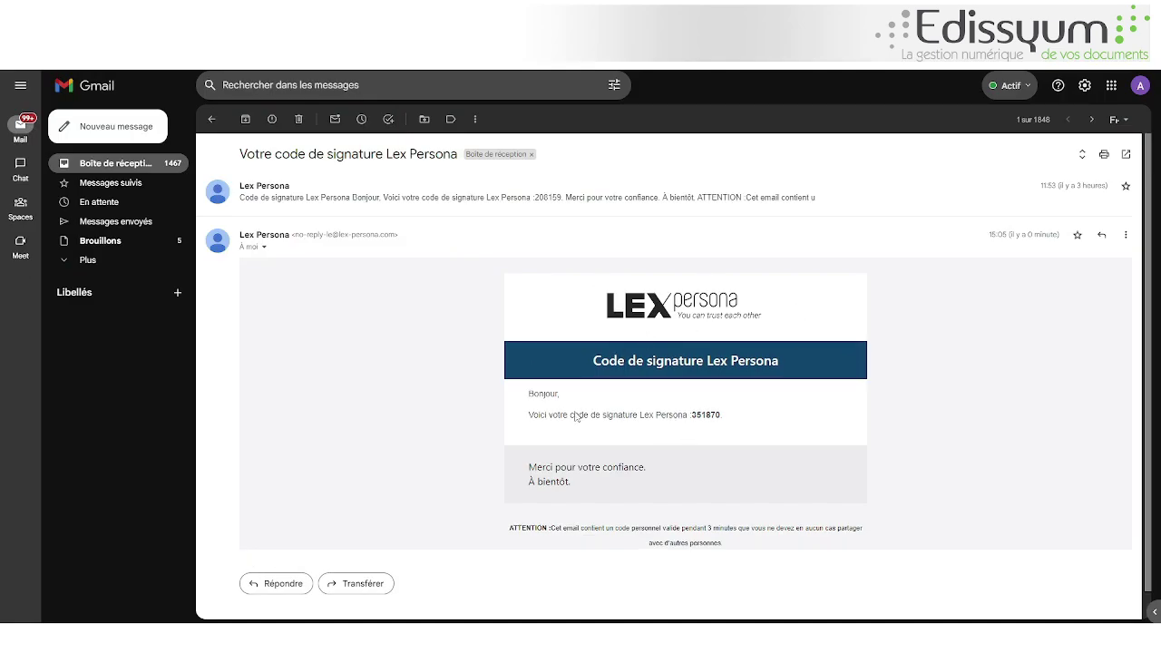
Copy the verification code from the Gmail message into the CODE field and sign Demande 008
{"action": "scroll", "coordinate": [680, 384], "scroll_direction": "down", "scroll_amount": 1}
{"action": "left_click_drag", "start_coordinate": [692, 386], "coordinate": [717, 385]}
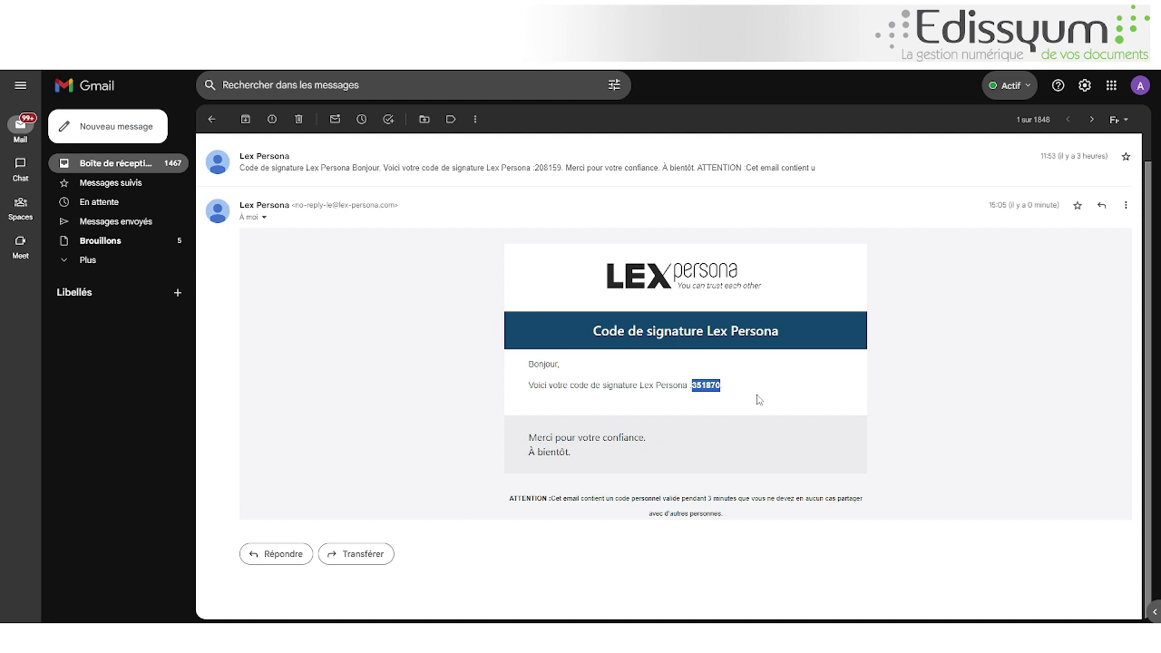
{"action": "right_click", "coordinate": [705, 385]}
{"action": "left_click", "coordinate": [748, 390]}
{"action": "key", "text": "alt+Tab"}
{"action": "right_click", "coordinate": [591, 272]}
{"action": "left_click", "coordinate": [625, 354]}
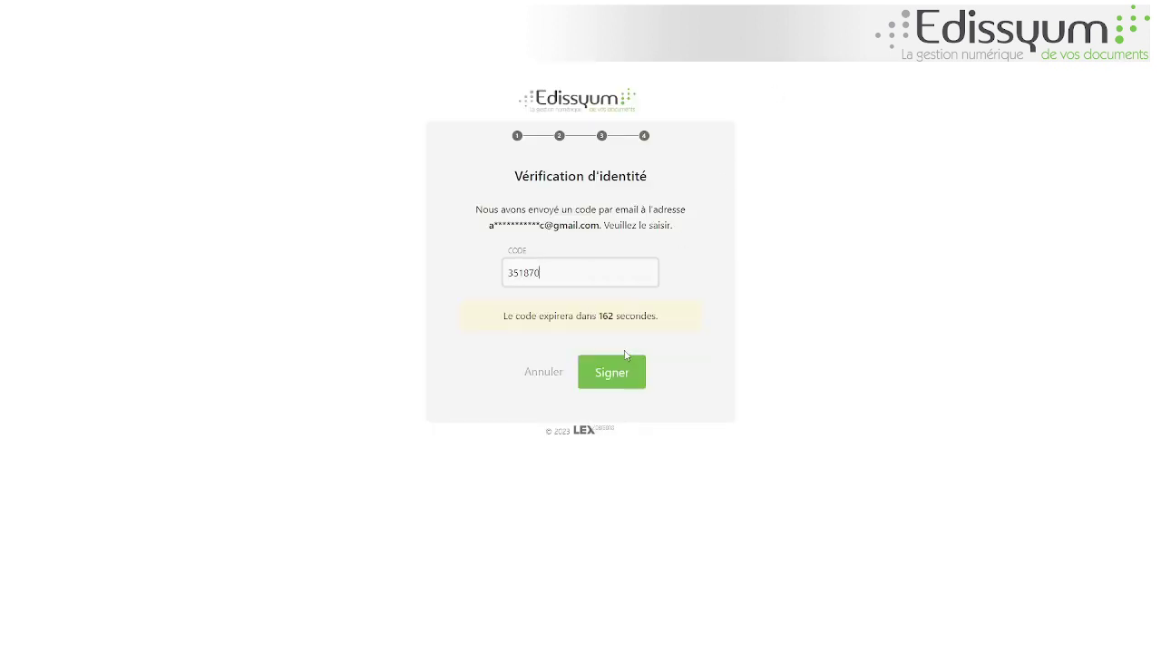
{"action": "left_click", "coordinate": [605, 373]}
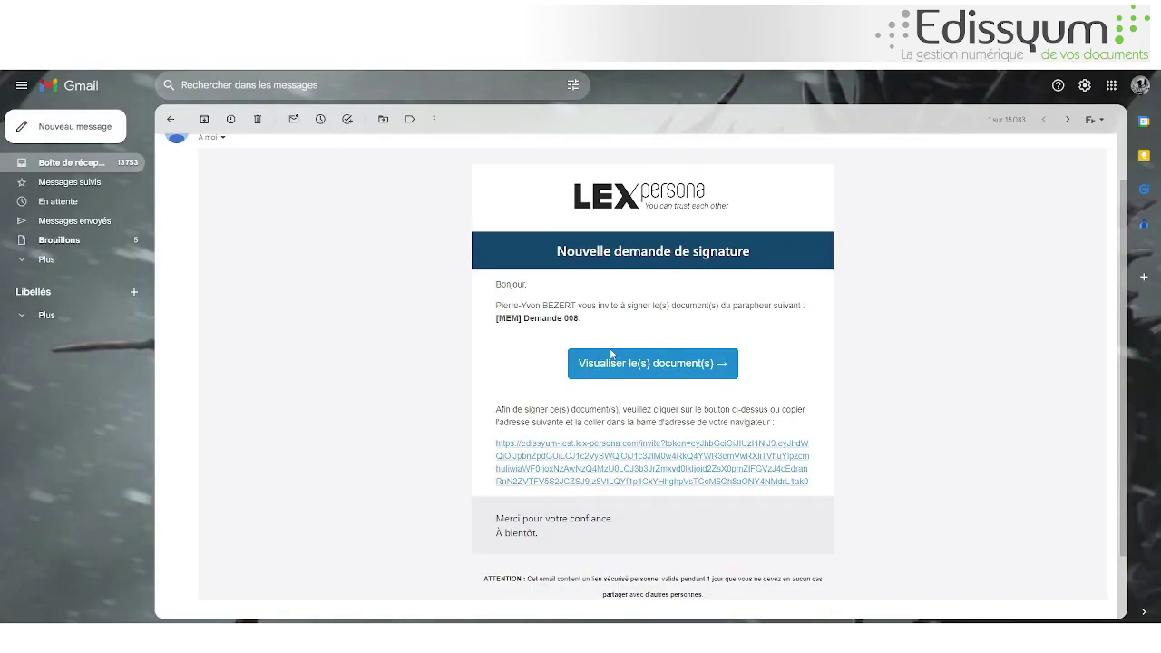
Open the Demande 008 documents from Lex Persona's 'Nouvelle demande de signature' e-mail
{"action": "left_click", "coordinate": [616, 363]}
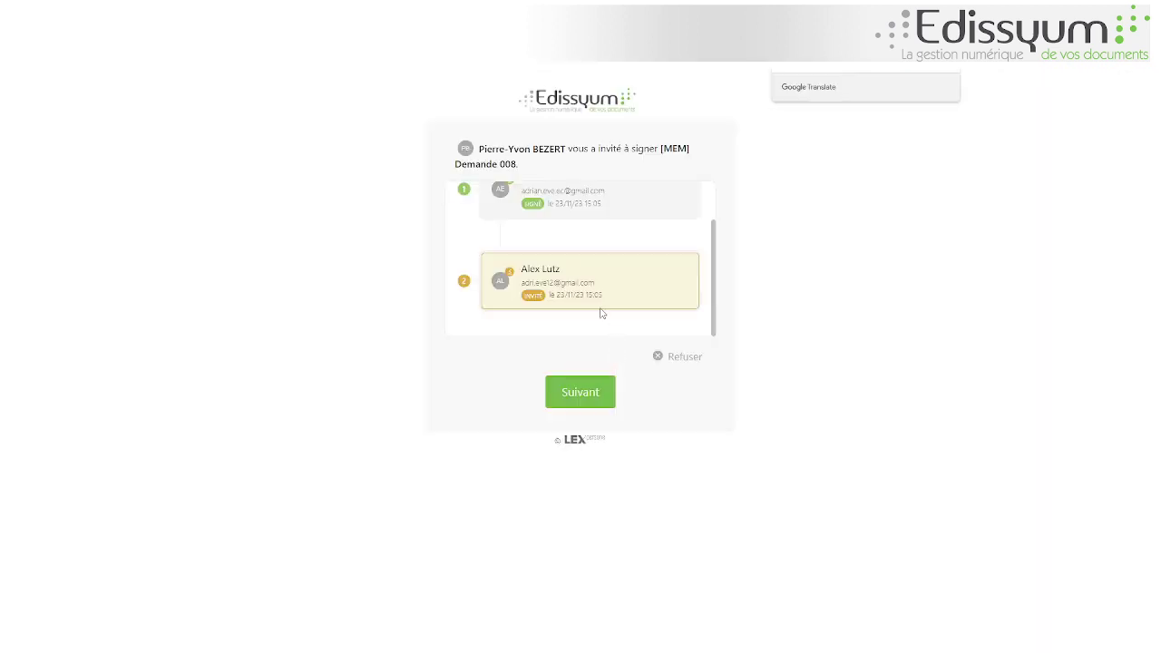
Open the Demande 008 draft, scroll to the bottom of the first-signed PDF, and continue to signing
{"action": "left_click", "coordinate": [573, 390]}
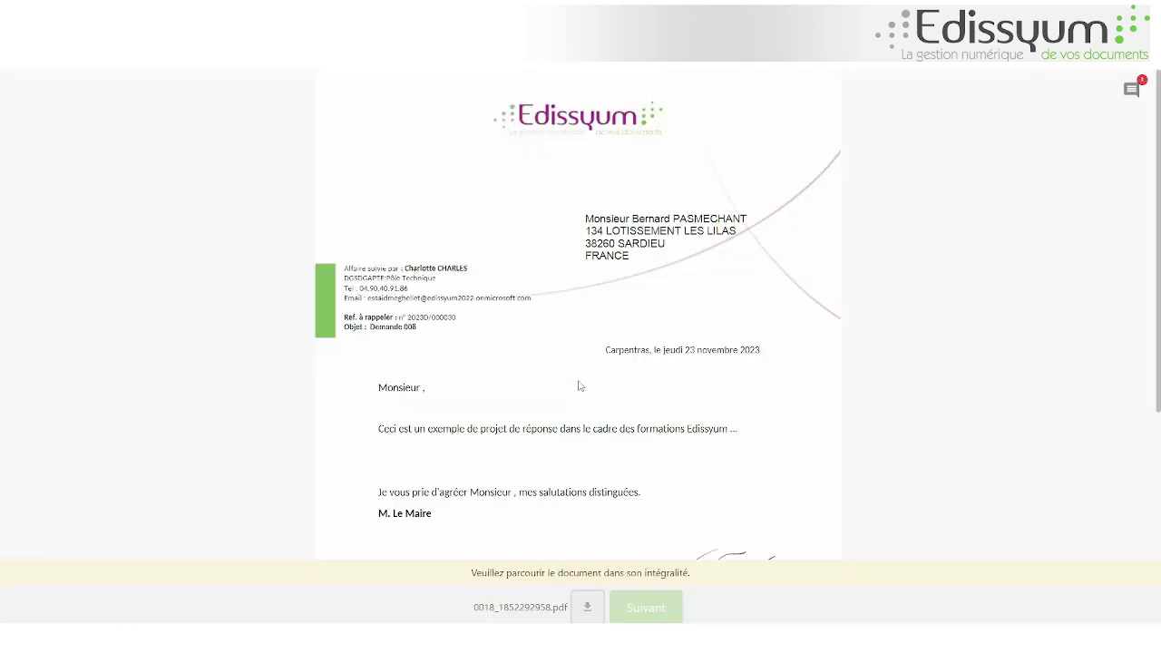
{"action": "scroll", "coordinate": [526, 315], "scroll_direction": "down", "scroll_amount": 3}
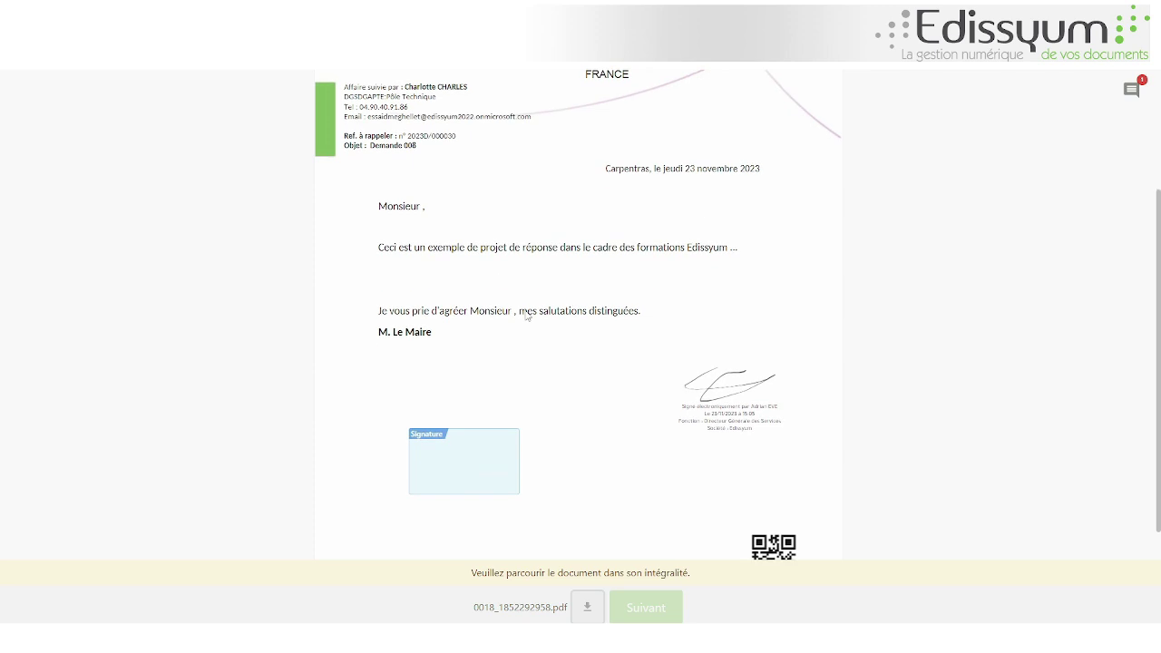
{"action": "scroll", "coordinate": [505, 351], "scroll_direction": "down", "scroll_amount": 1}
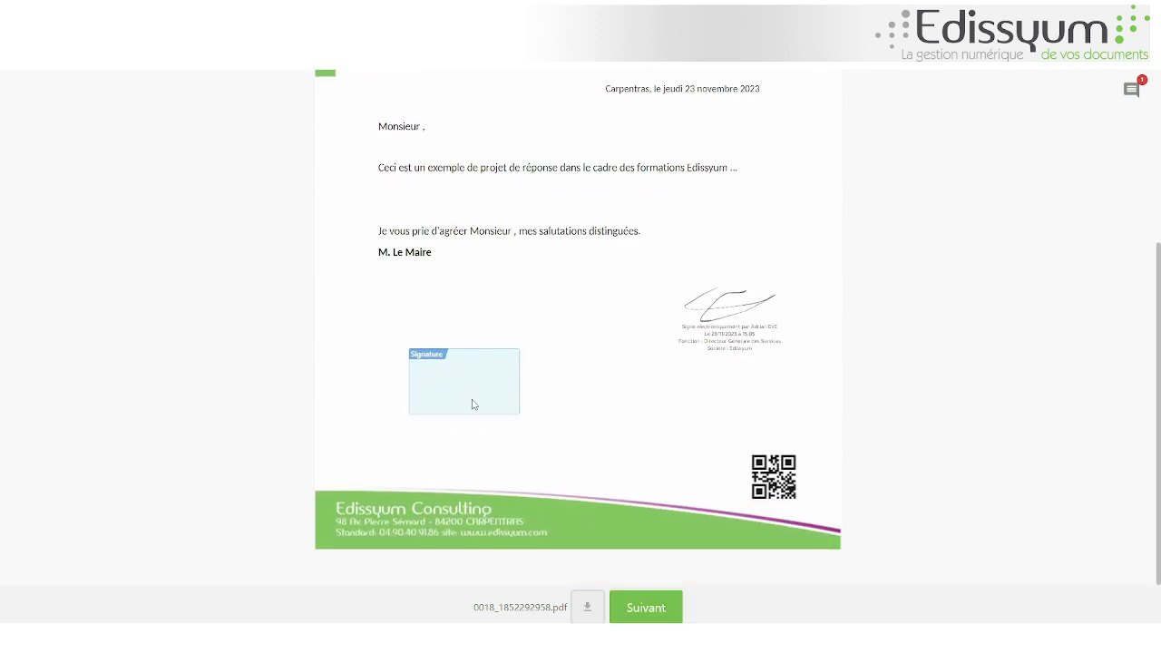
{"action": "left_click", "coordinate": [633, 606]}
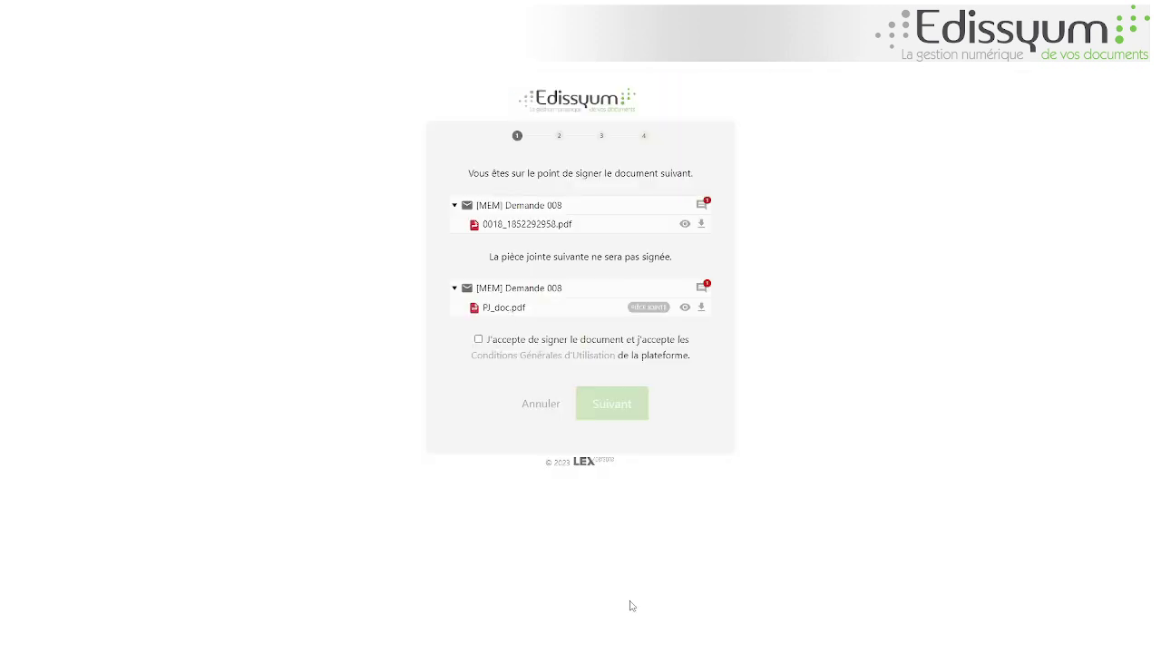
Post a private 'ok' comment in the Demande 008 discussion, then close the discussion panel
{"action": "left_click", "coordinate": [703, 288]}
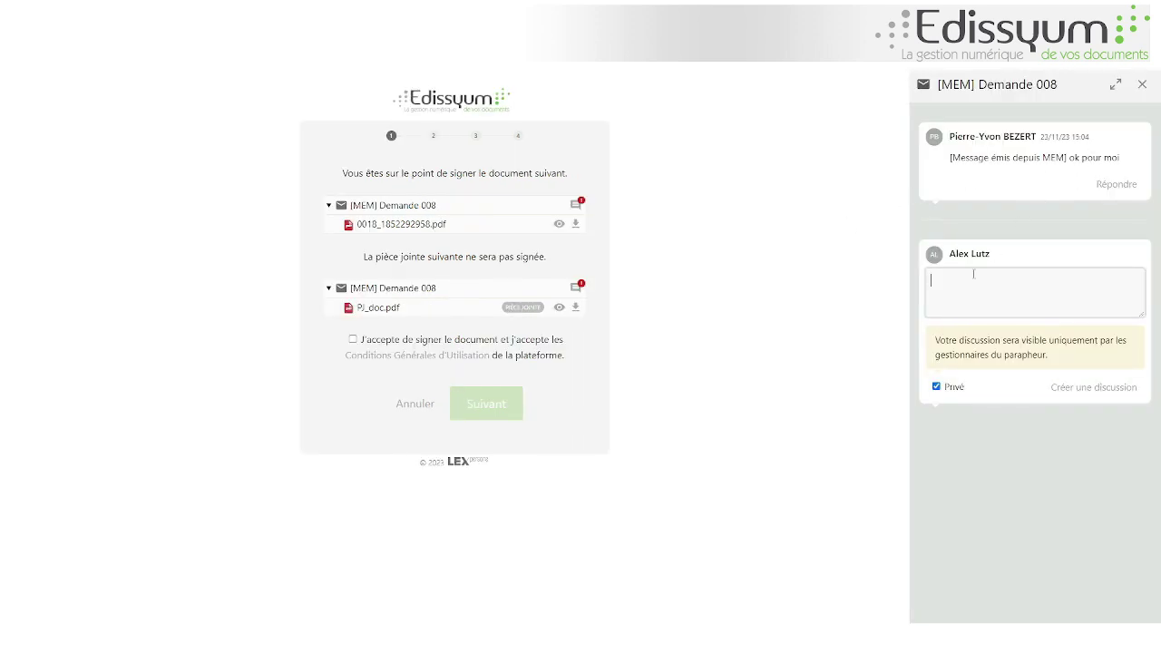
{"action": "left_click", "coordinate": [937, 386]}
{"action": "left_click", "coordinate": [938, 336]}
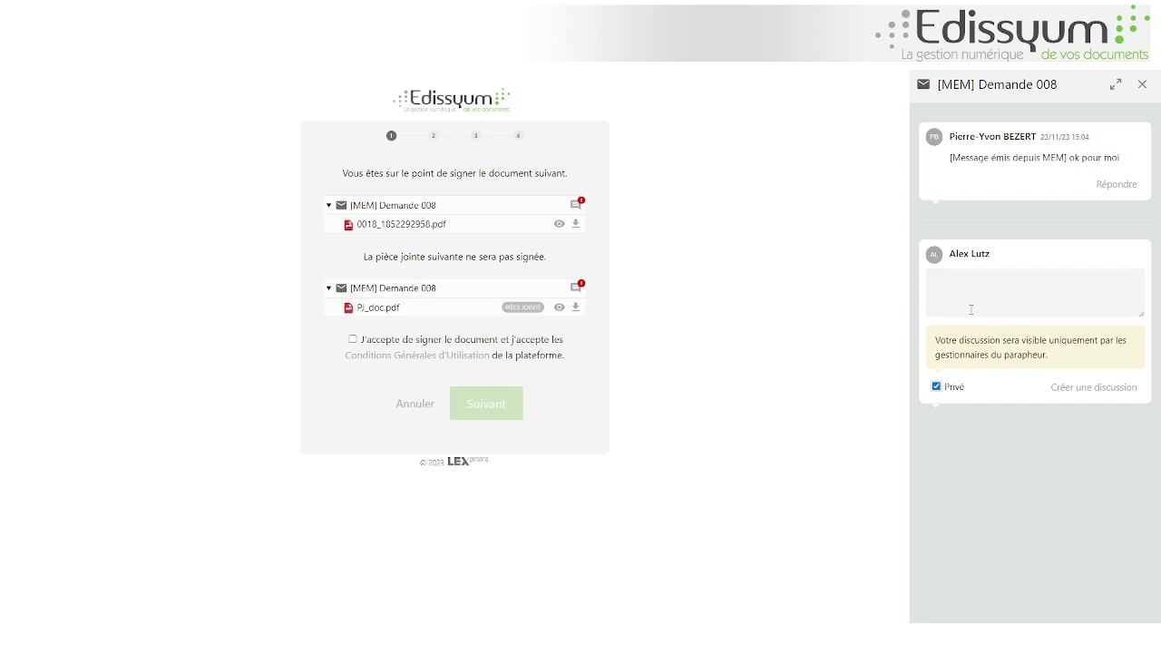
{"action": "left_click", "coordinate": [955, 271]}
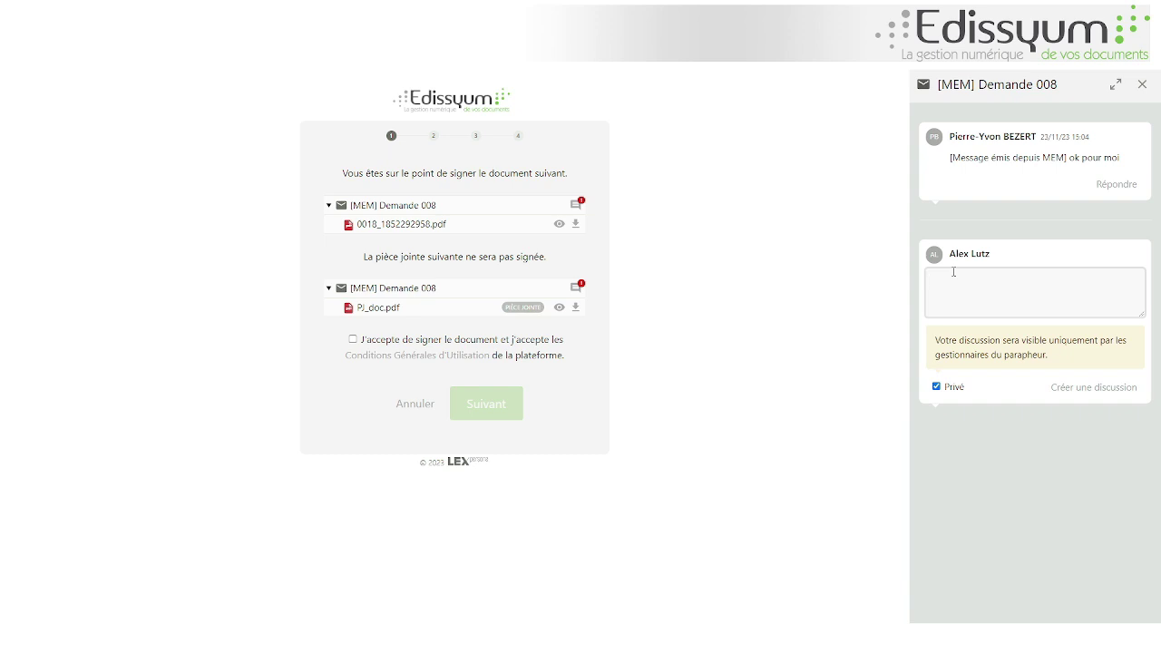
{"action": "type", "text": "ok"}
{"action": "left_click", "coordinate": [1084, 387]}
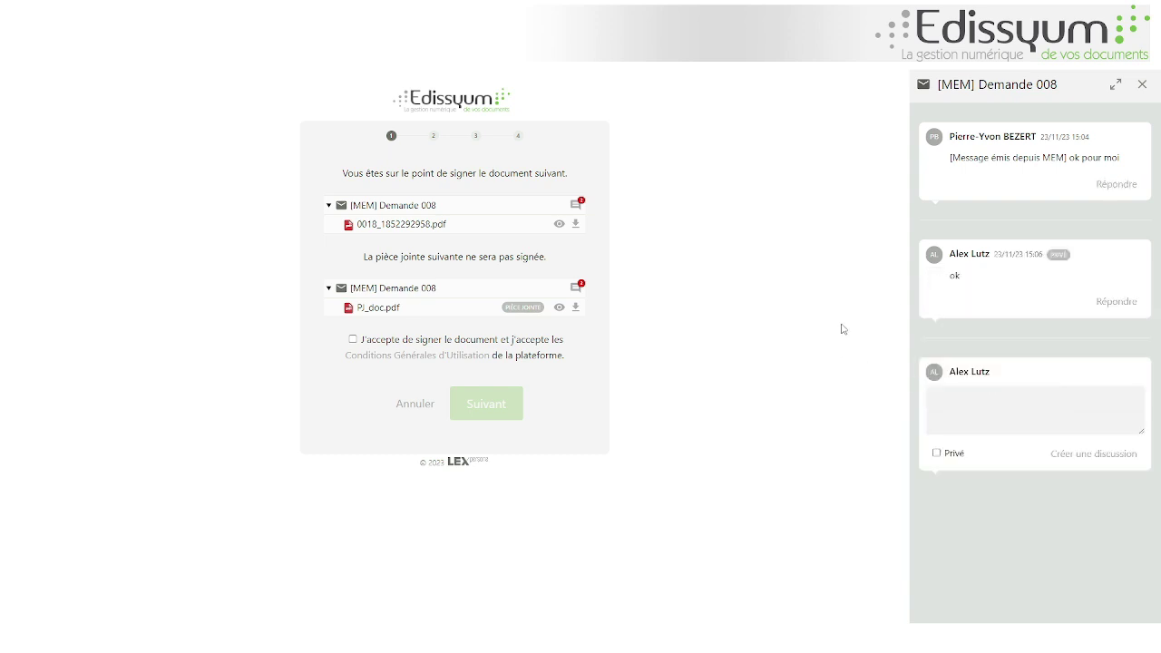
{"action": "left_click", "coordinate": [1142, 84]}
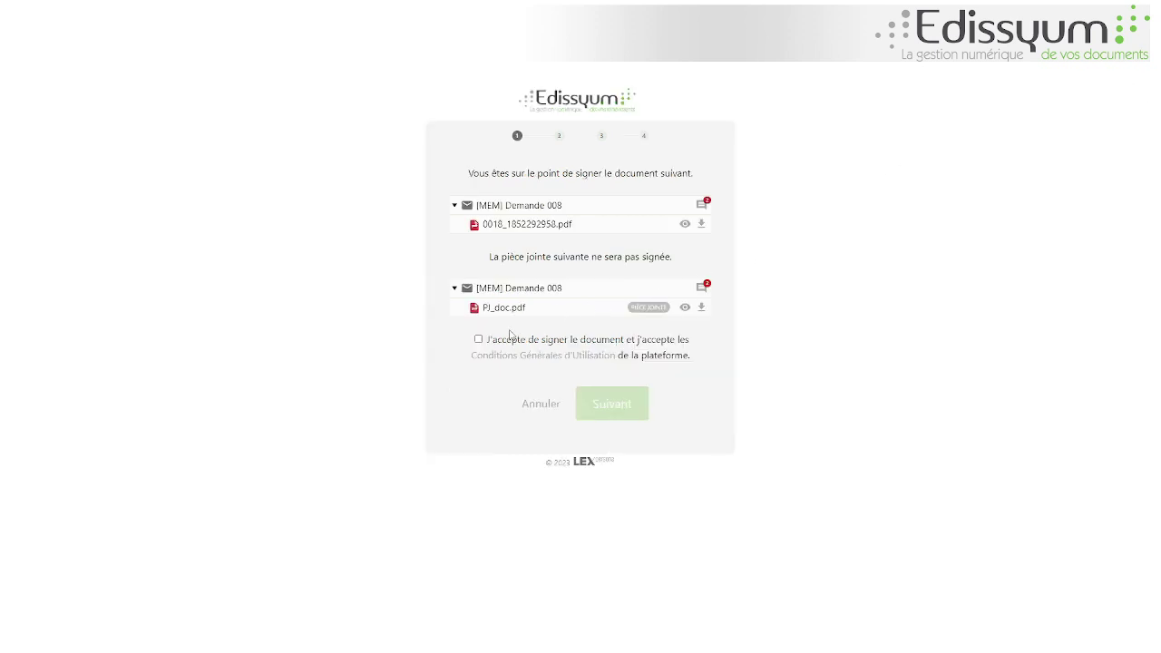
Accept the terms, confirm the second signer's drawn signature, and bring up the verification-code e-mail in Gmail
{"action": "left_click", "coordinate": [478, 339]}
{"action": "left_click", "coordinate": [618, 409]}
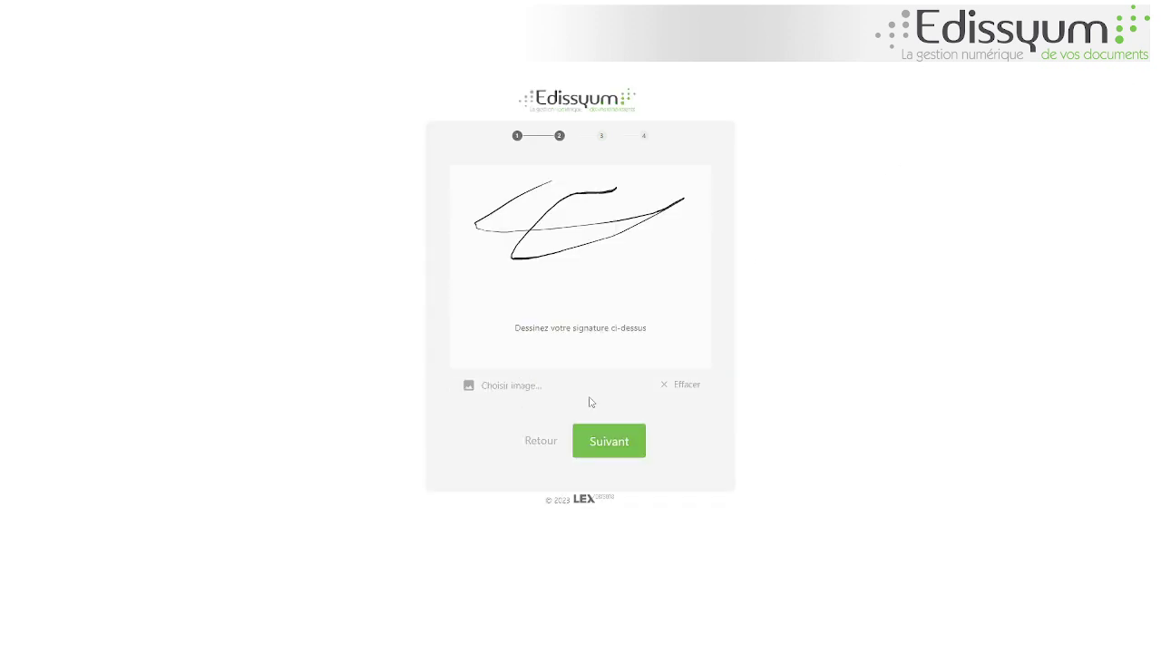
{"action": "left_click", "coordinate": [606, 438]}
{"action": "left_click", "coordinate": [602, 352]}
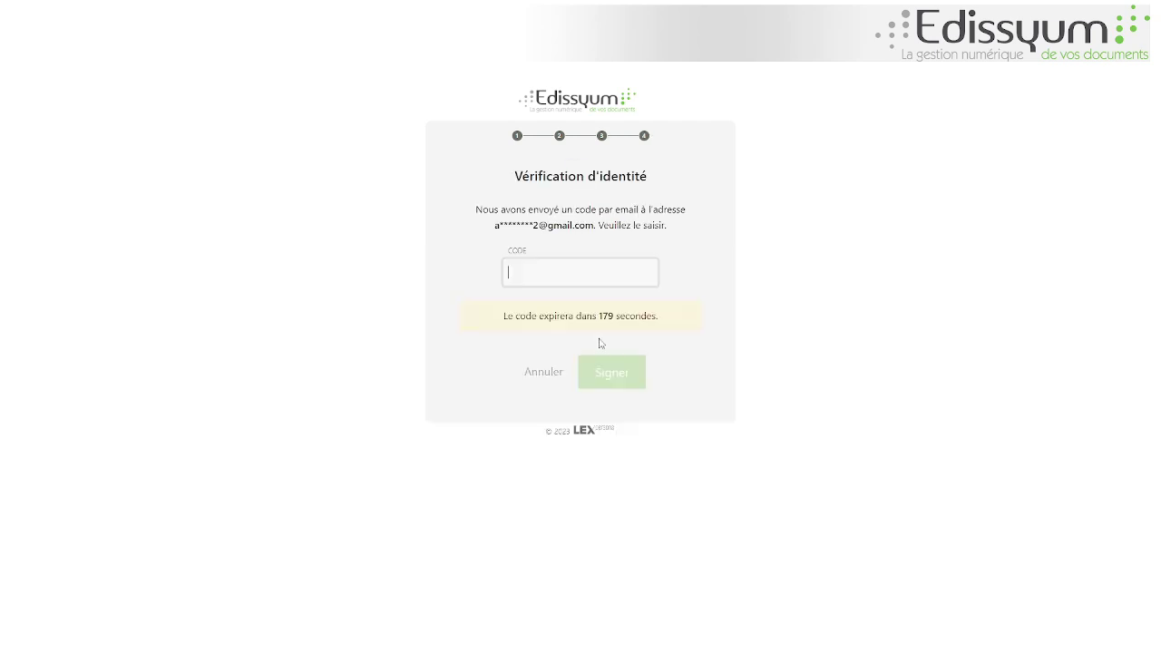
{"action": "left_click", "coordinate": [536, 277]}
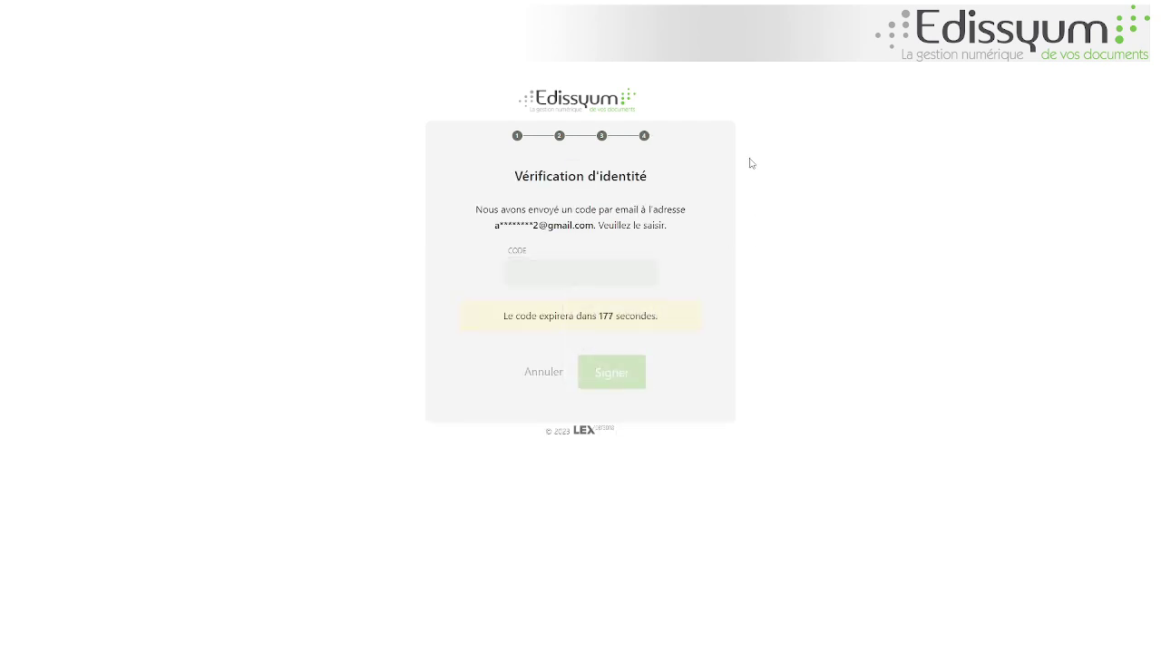
{"action": "key", "text": "alt+Tab"}
{"action": "scroll", "coordinate": [479, 377], "scroll_direction": "down", "scroll_amount": 1}
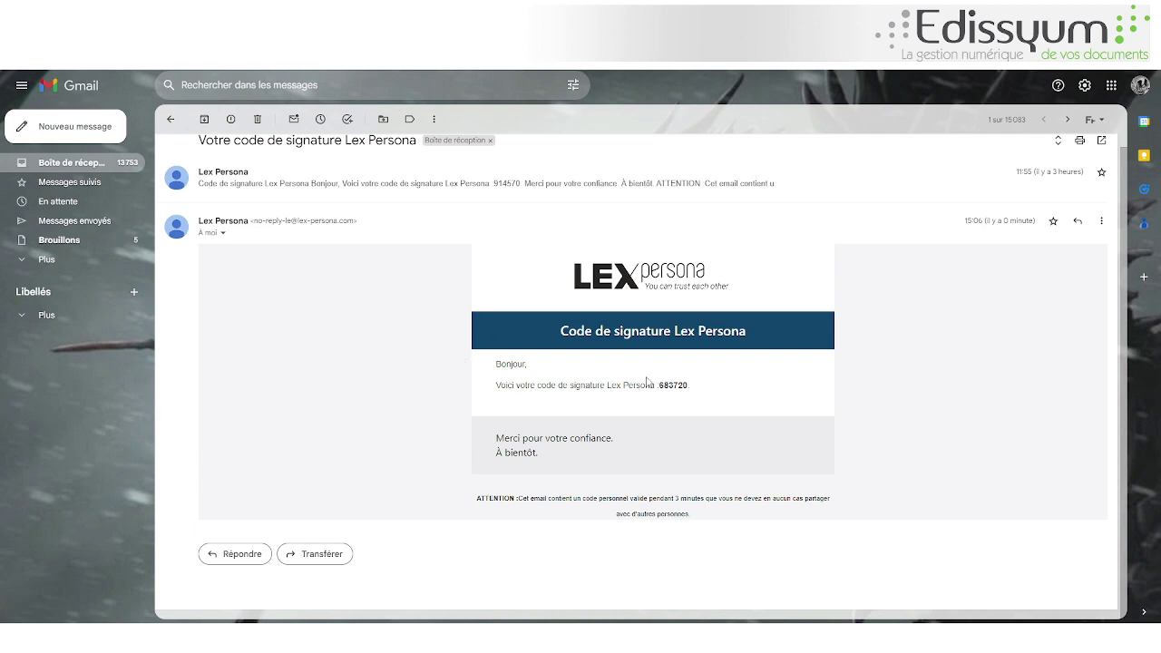
Copy the verification code from the e-mail, paste it into Lex Persona's code field, and sign
{"action": "left_click_drag", "start_coordinate": [659, 385], "coordinate": [692, 385]}
{"action": "key", "text": "ctrl+c"}
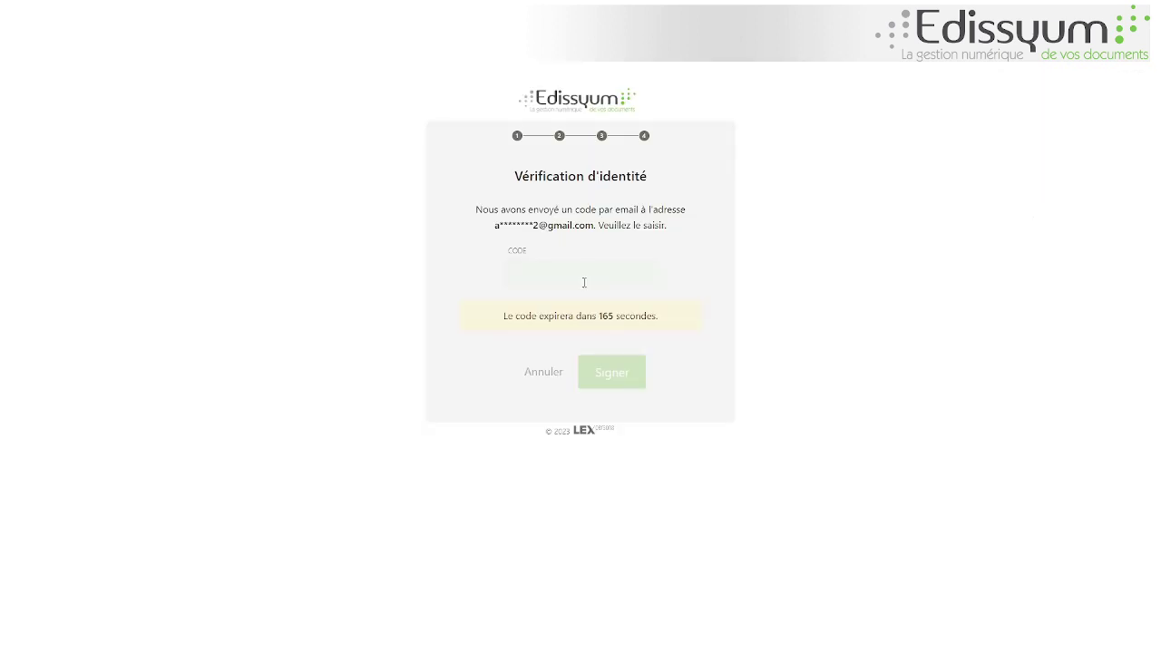
{"action": "right_click", "coordinate": [585, 282]}
{"action": "left_click", "coordinate": [593, 324]}
{"action": "left_click", "coordinate": [609, 370]}
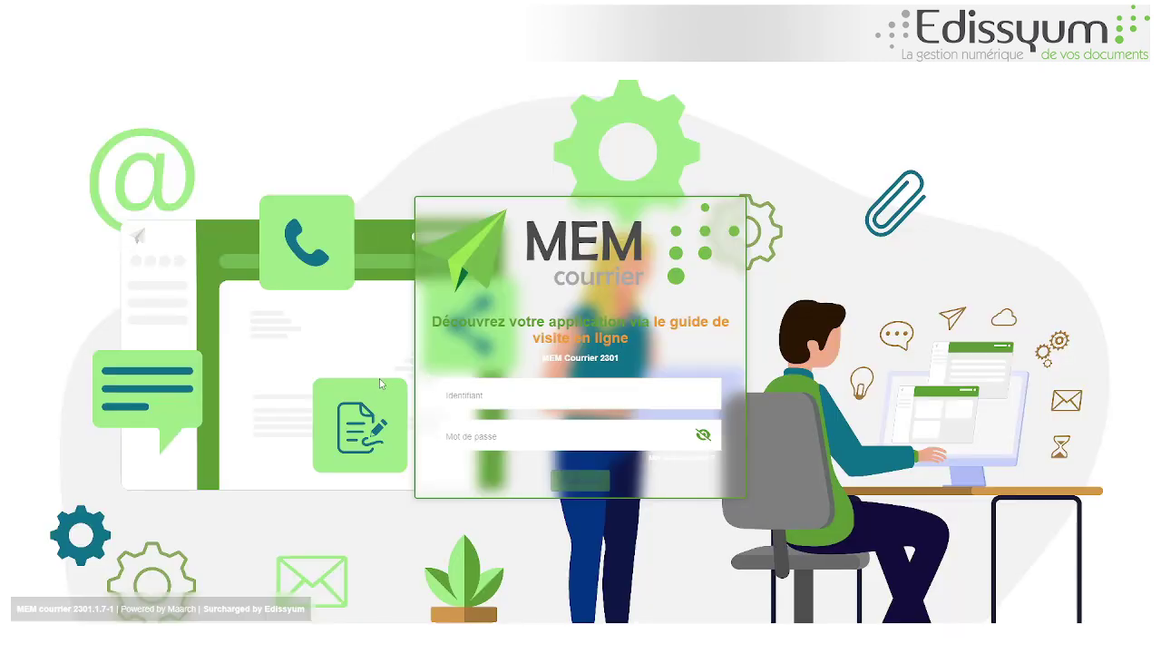
Log in to MEM Courrier with the signing user's username and password
{"action": "left_click", "coordinate": [481, 396]}
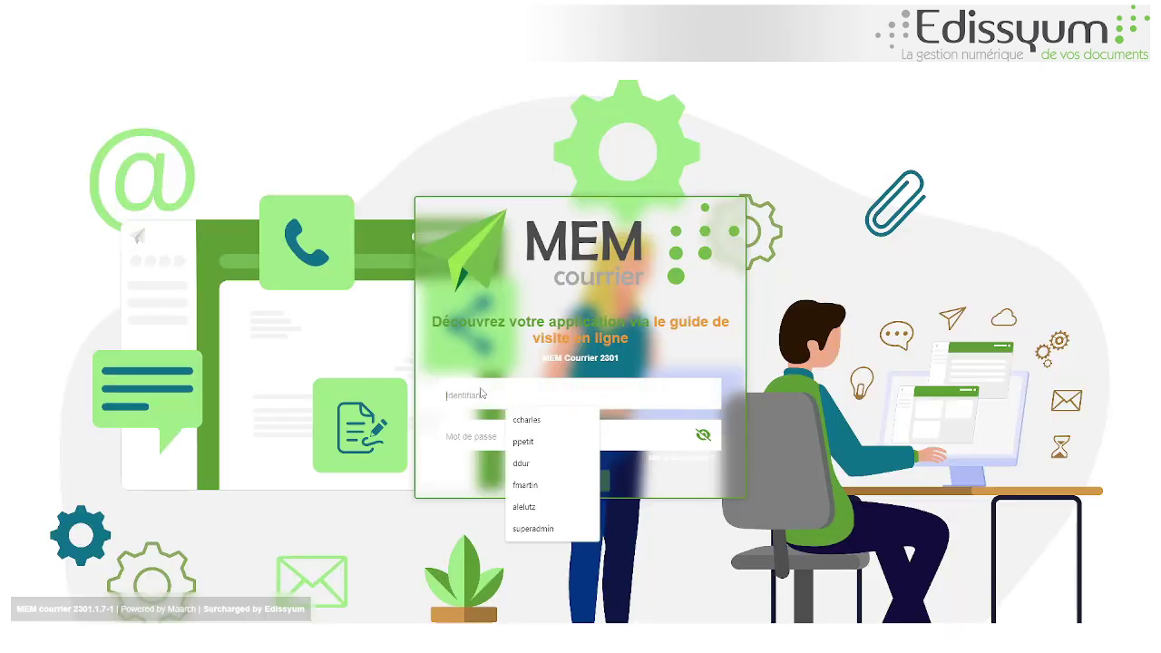
{"action": "type", "text": "ccharles"}
{"action": "key", "text": "Tab"}
{"action": "type", "text": "m"}
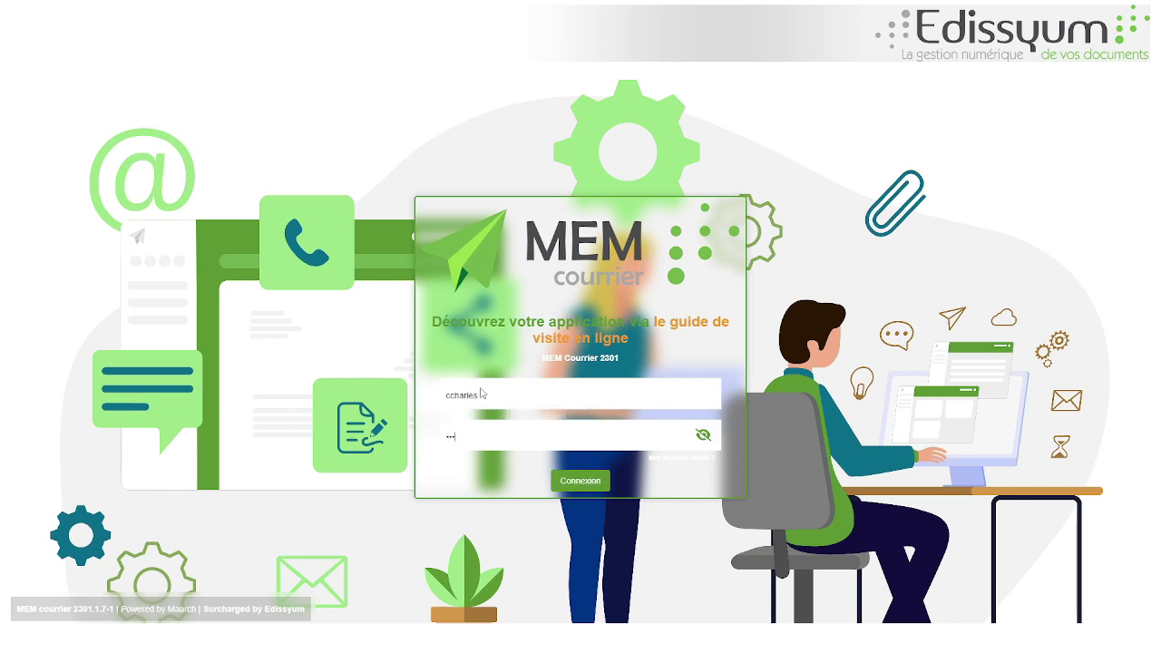
{"action": "key", "text": "Return"}
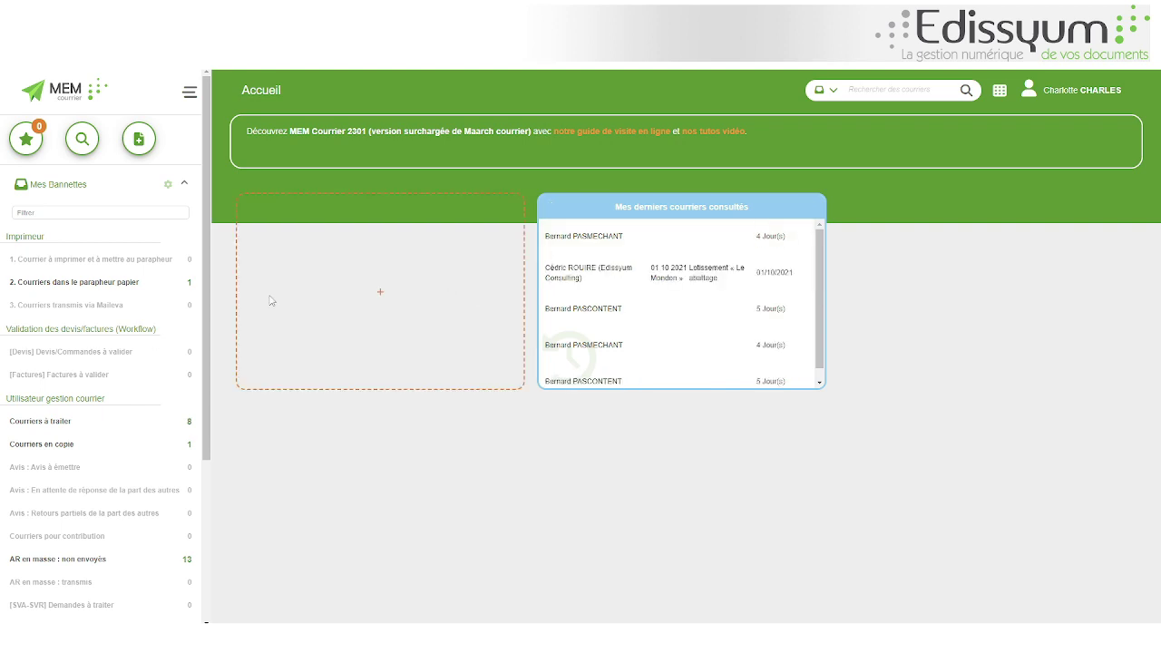
{"action": "scroll", "coordinate": [109, 317], "scroll_direction": "down", "scroll_amount": 3}
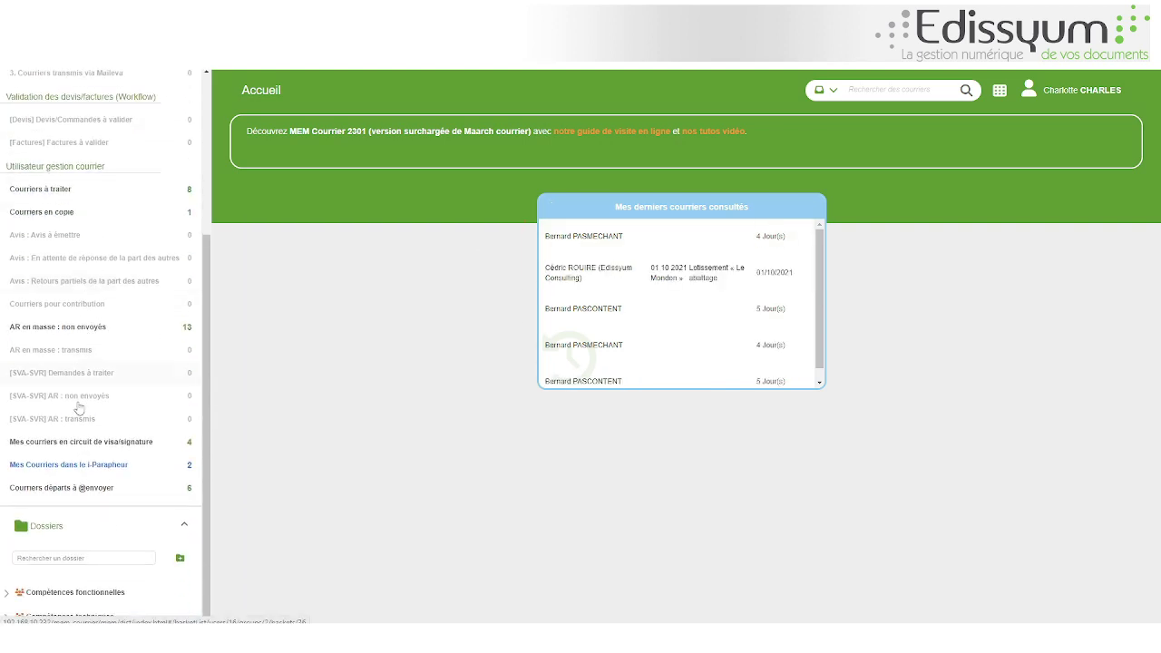
{"action": "left_click", "coordinate": [73, 500]}
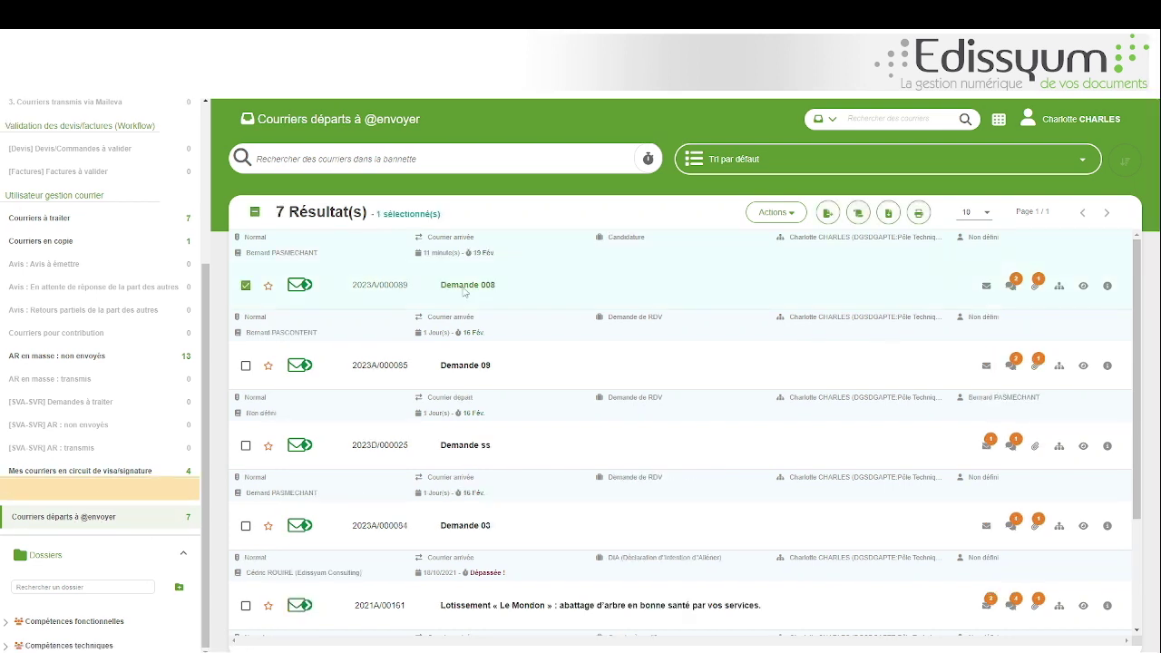
{"action": "left_click", "coordinate": [426, 221]}
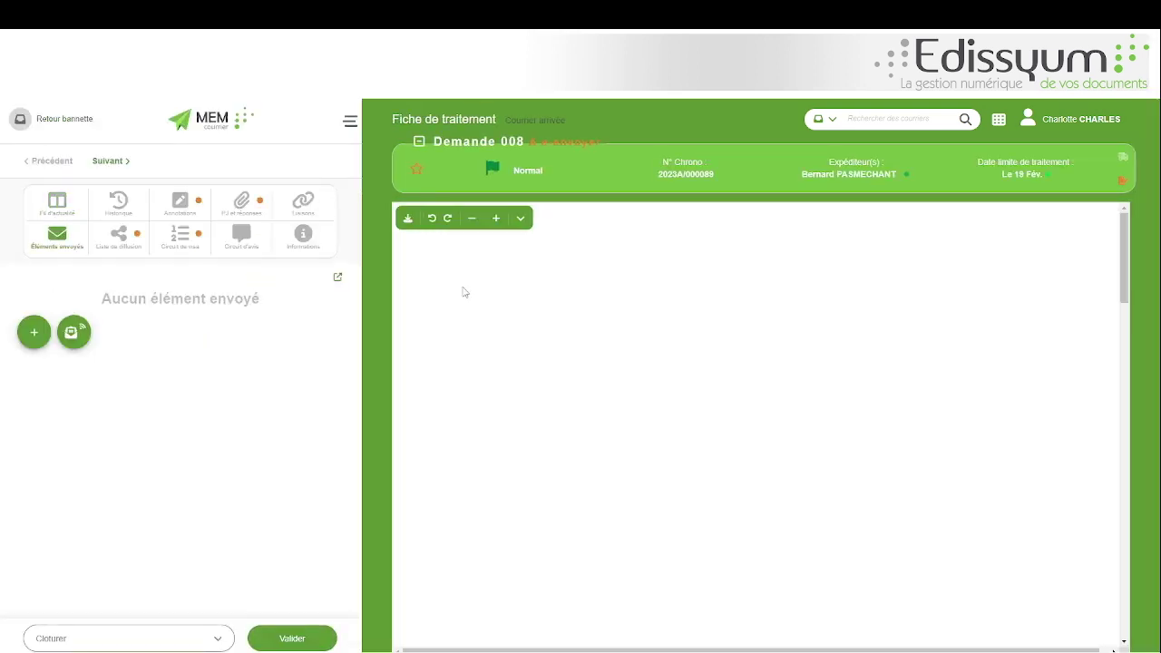
Show the PJ et réponses tab and view the signed reply draft 2023D/000030
{"action": "scroll", "coordinate": [482, 318], "scroll_direction": "down", "scroll_amount": 10}
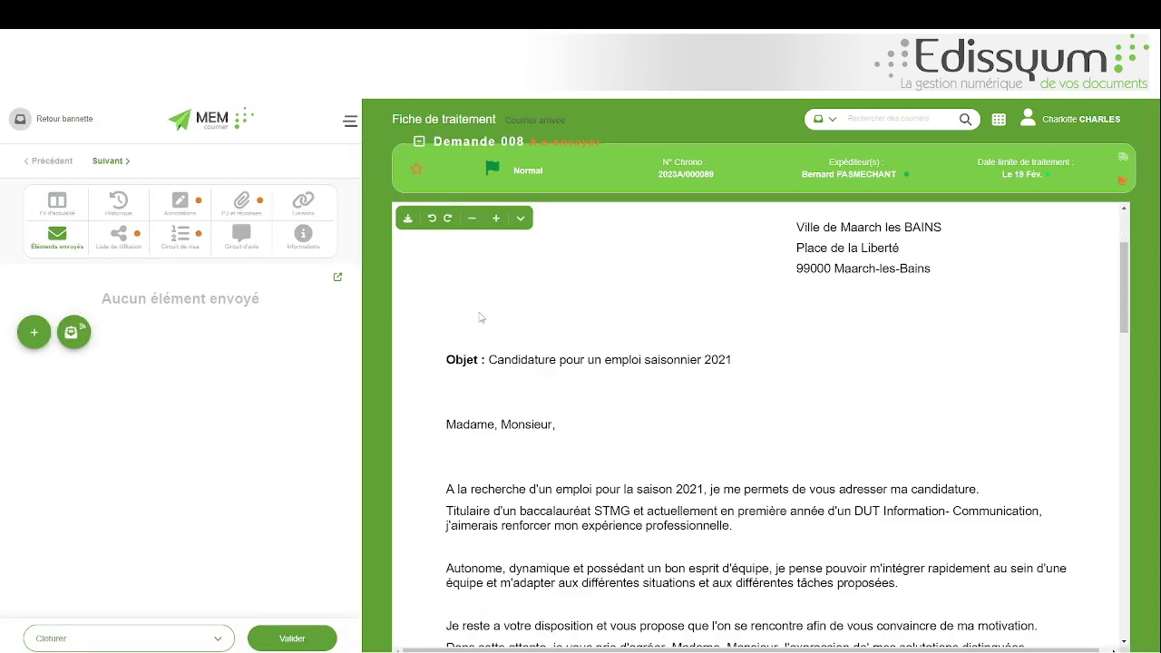
{"action": "scroll", "coordinate": [485, 324], "scroll_direction": "down", "scroll_amount": 5}
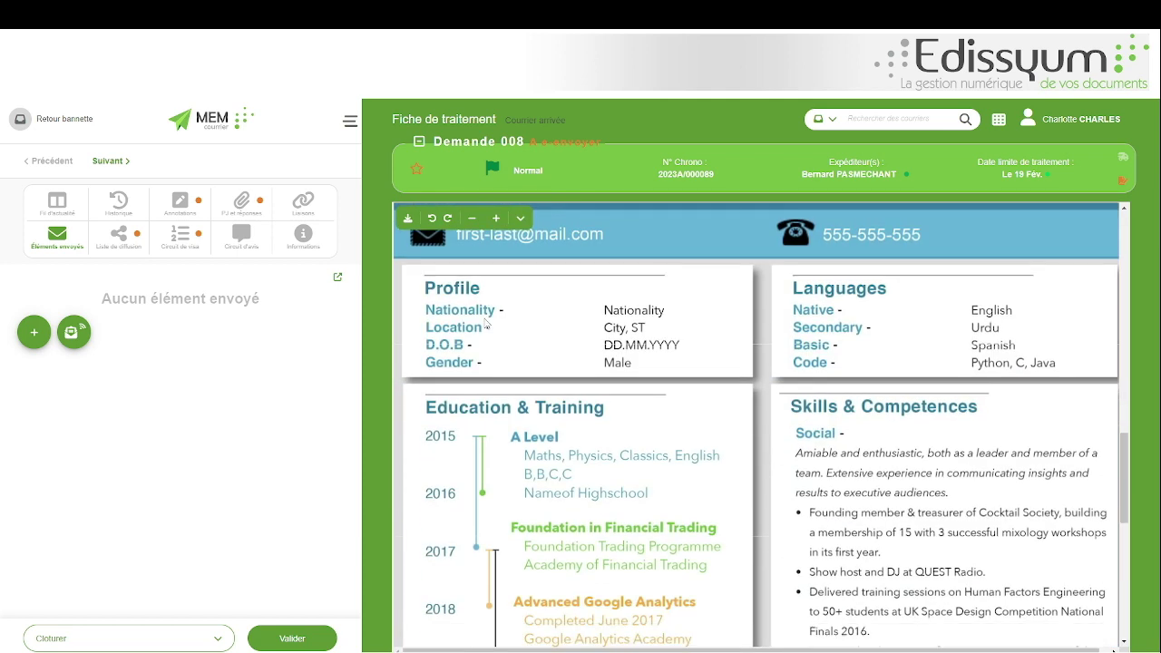
{"action": "left_click", "coordinate": [238, 206]}
{"action": "mouse_move", "coordinate": [191, 370]}
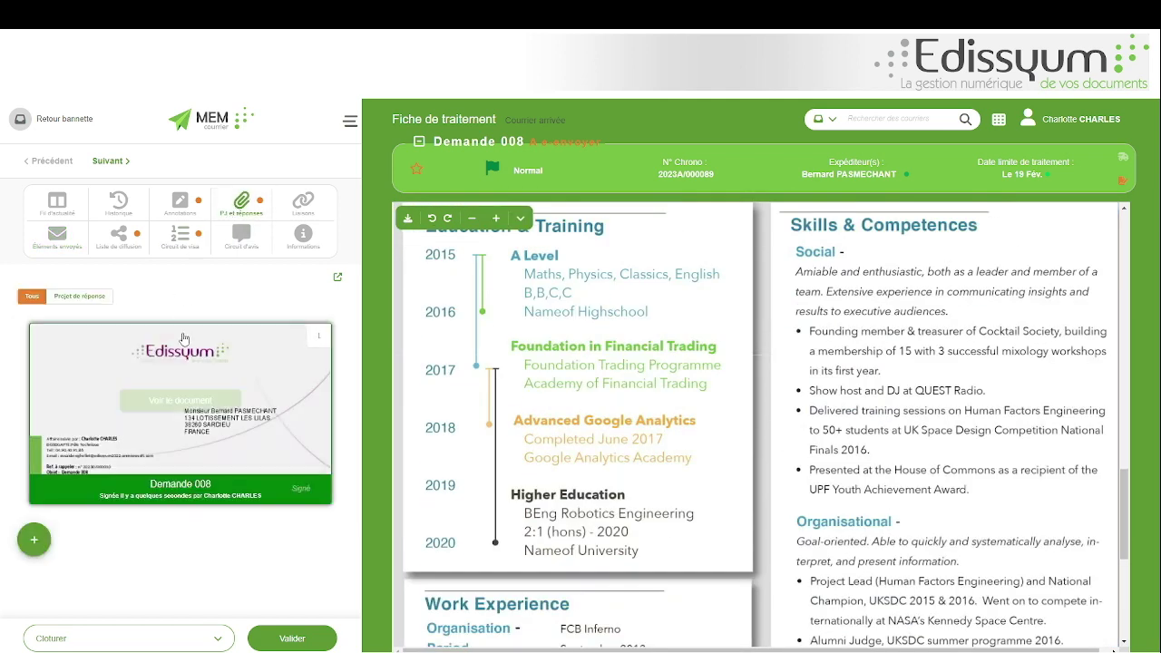
{"action": "left_click", "coordinate": [176, 416]}
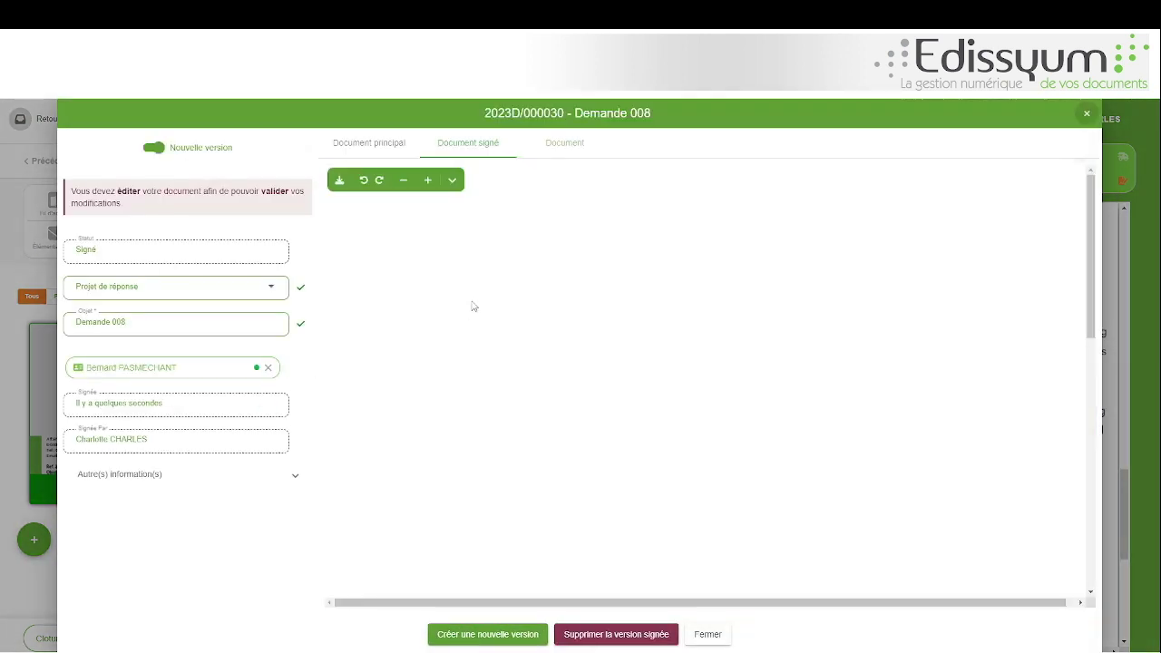
{"action": "scroll", "coordinate": [531, 318], "scroll_direction": "down", "scroll_amount": 10}
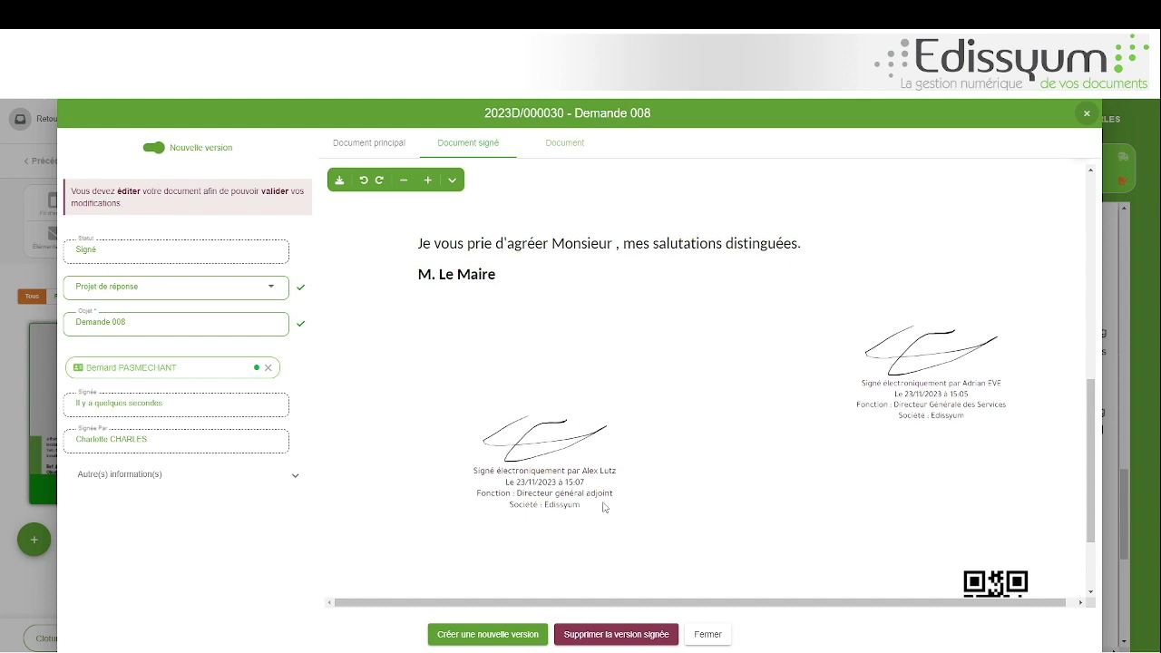
{"action": "scroll", "coordinate": [542, 531], "scroll_direction": "down", "scroll_amount": 2}
{"action": "scroll", "coordinate": [539, 529], "scroll_direction": "up", "scroll_amount": 12}
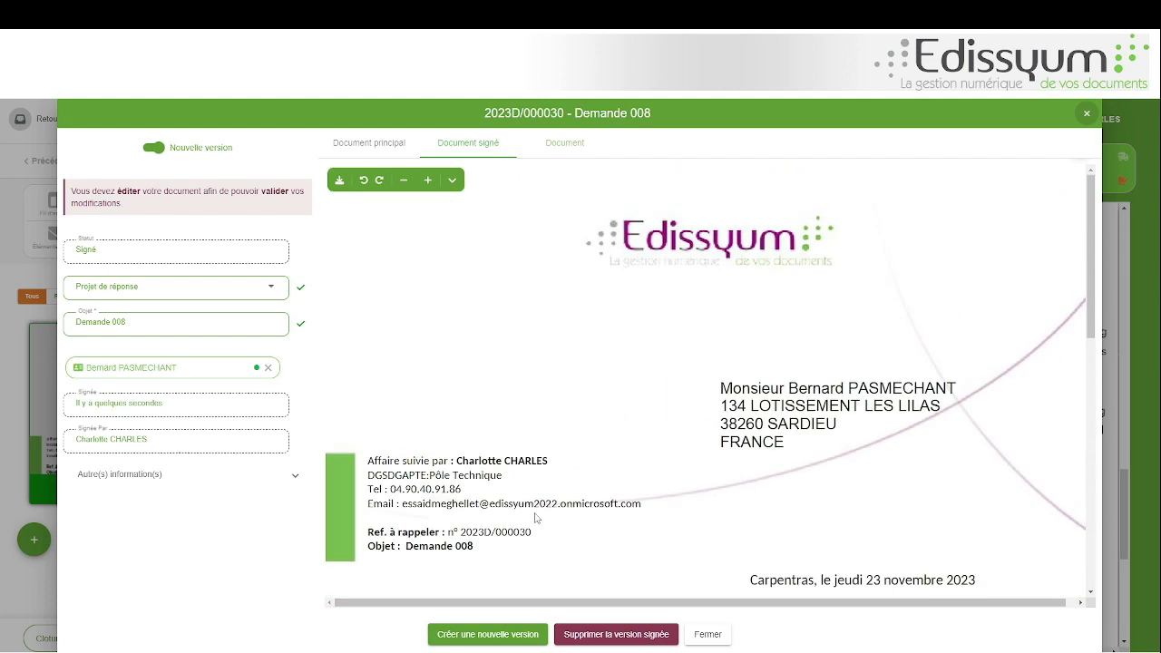
{"action": "left_click", "coordinate": [705, 637]}
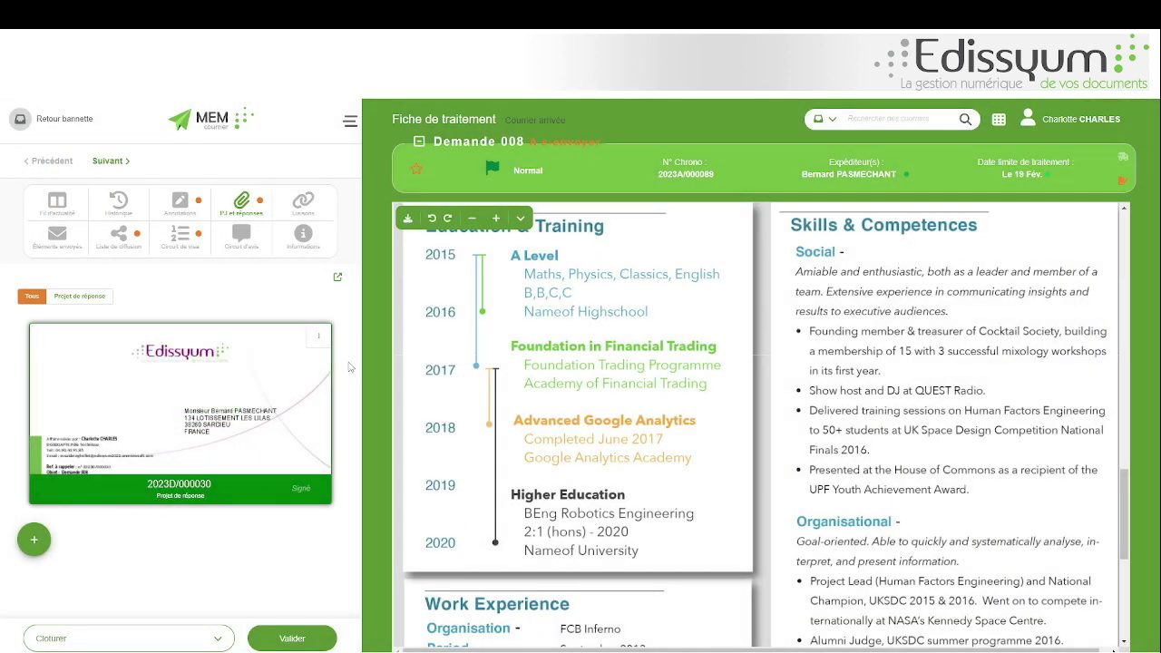
Select Cloturer as Demande 008's action, then view Lex Persona's completion e-mail in Gmail
{"action": "left_click", "coordinate": [125, 640]}
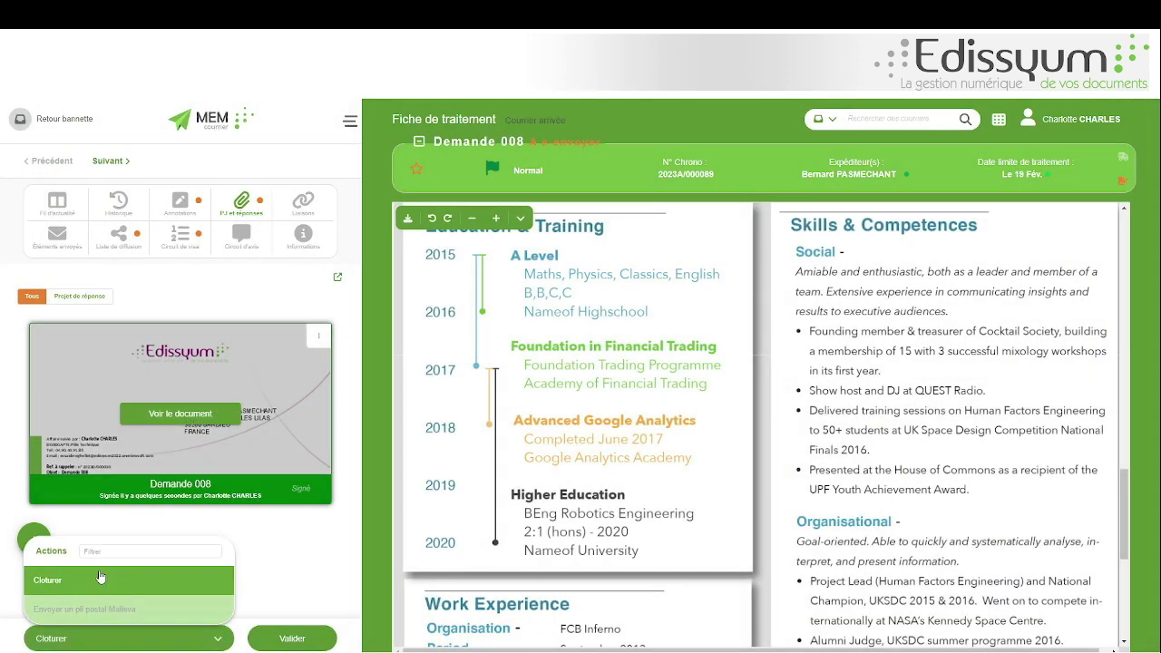
{"action": "left_click", "coordinate": [91, 581]}
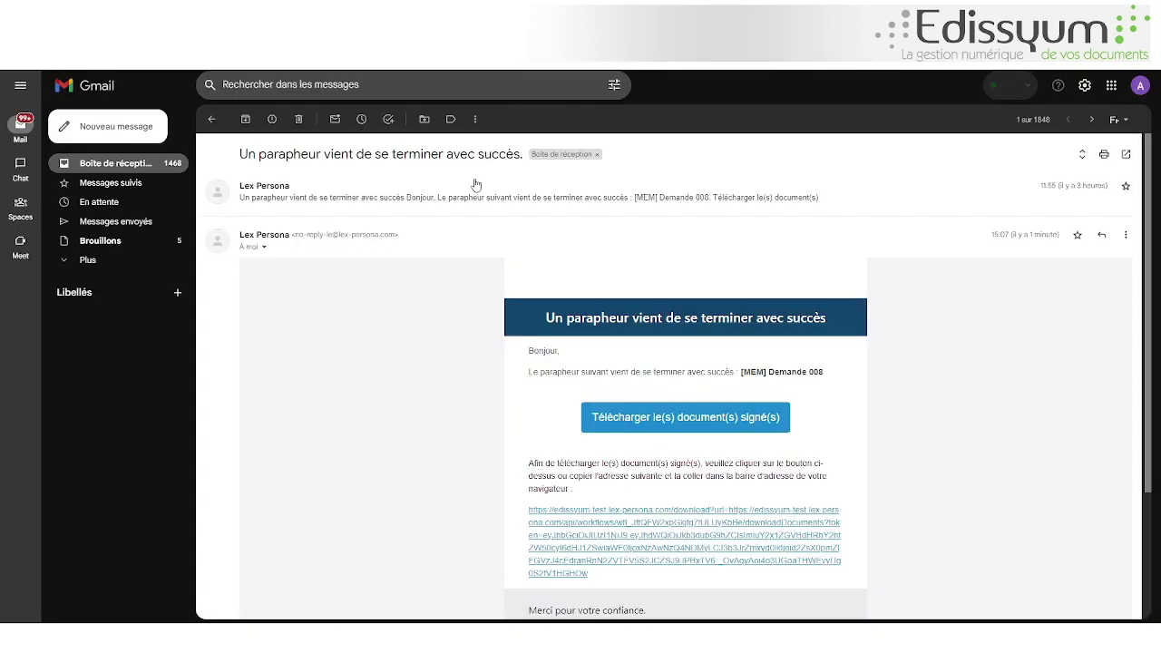
{"action": "scroll", "coordinate": [472, 187], "scroll_direction": "down", "scroll_amount": 2}
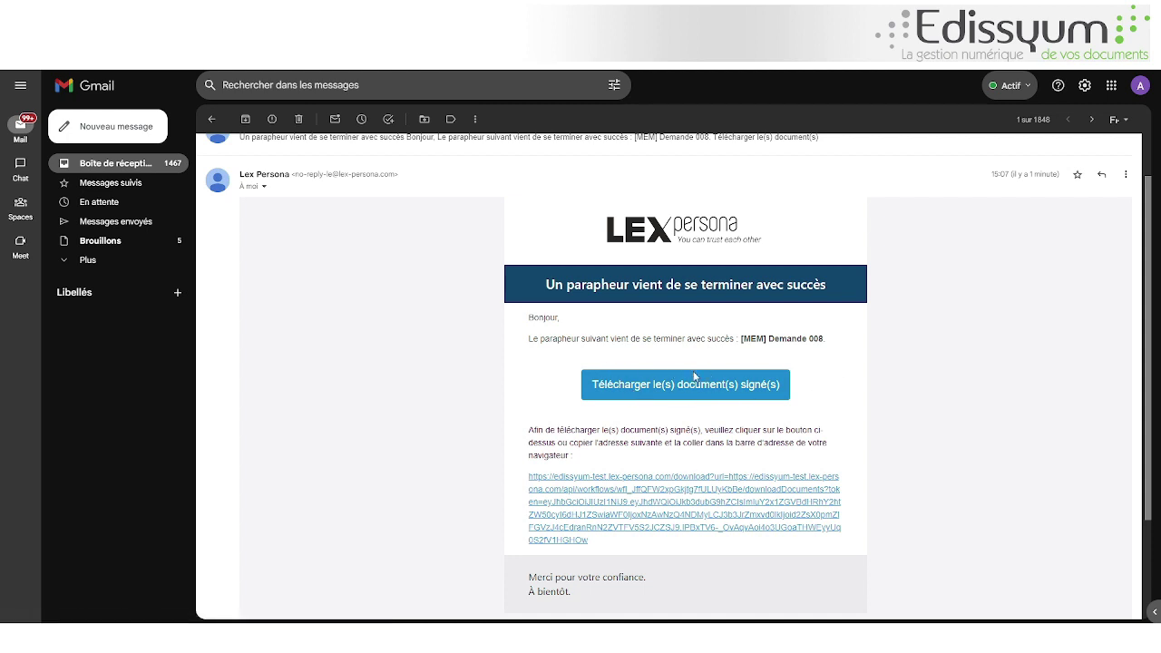
{"action": "scroll", "coordinate": [588, 384], "scroll_direction": "down", "scroll_amount": 2}
{"action": "scroll", "coordinate": [726, 386], "scroll_direction": "up", "scroll_amount": 2}
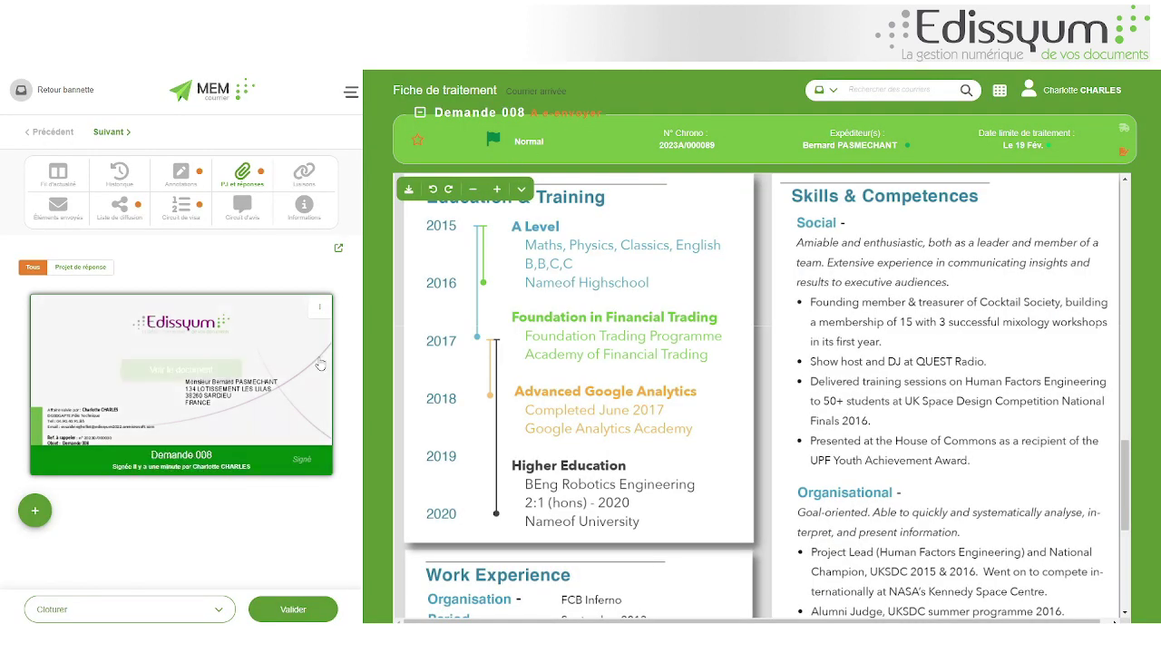
Validate the Cloturer action and confirm closing mail 2023A/000089
{"action": "left_click", "coordinate": [300, 608]}
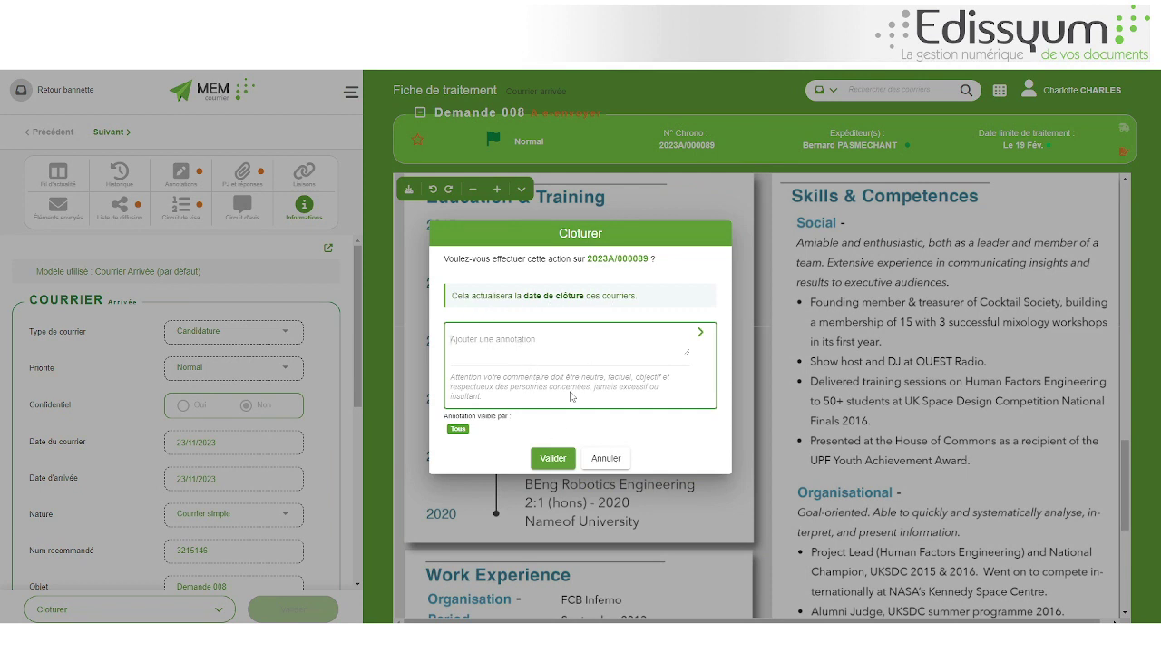
{"action": "left_click", "coordinate": [553, 458]}
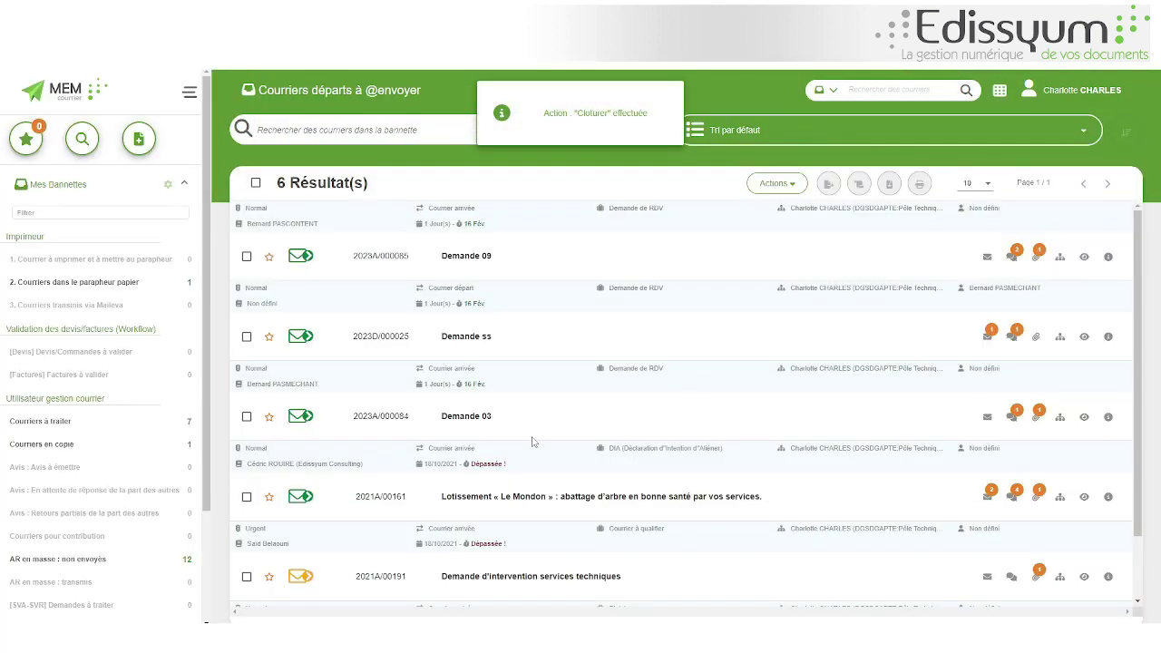